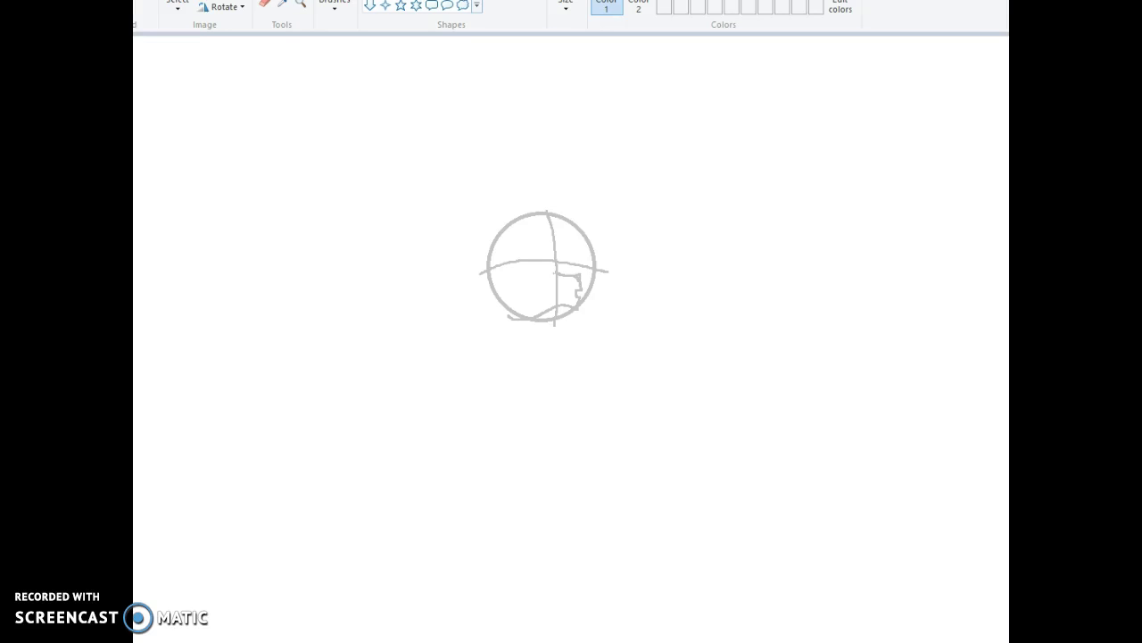
Step: Sketch the forehead curve with a pointed, fringed ear behind the head and the front neck line in light grey
drag(551, 254, 523, 237)
mouse_move(489, 241)
mouse_down()
mouse_move(455, 252)
mouse_move(480, 264)
mouse_up()
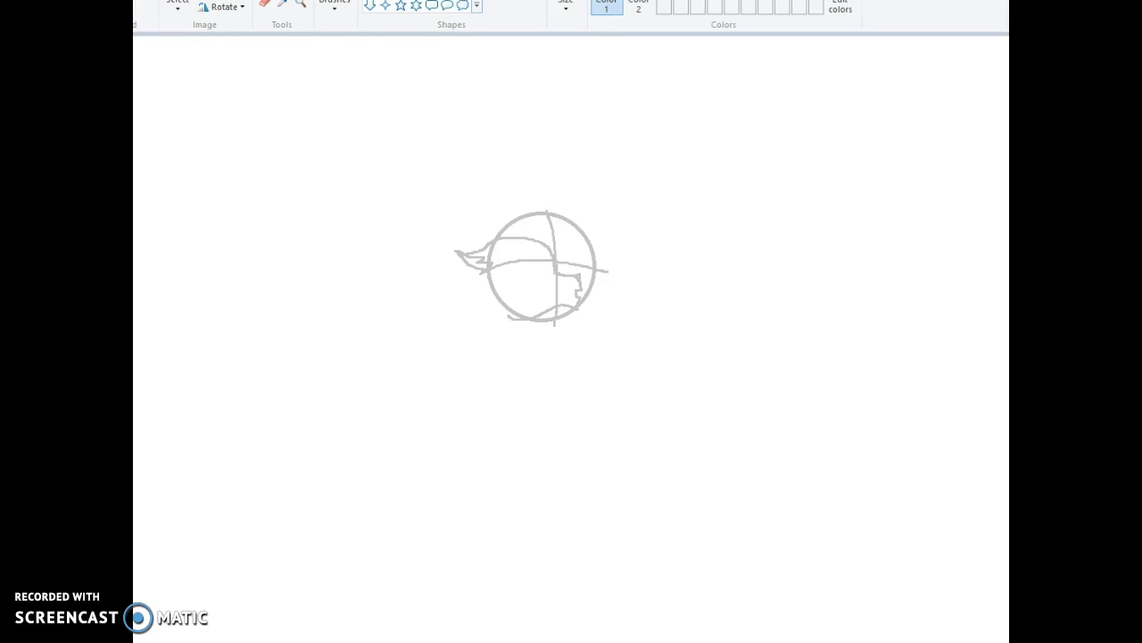
drag(534, 321, 568, 364)
Step: Sketch a pointed hat with a round tip and two small spots, plus a closed eye with lashes
mouse_move(484, 247)
mouse_down()
mouse_move(530, 212)
mouse_move(601, 207)
mouse_up()
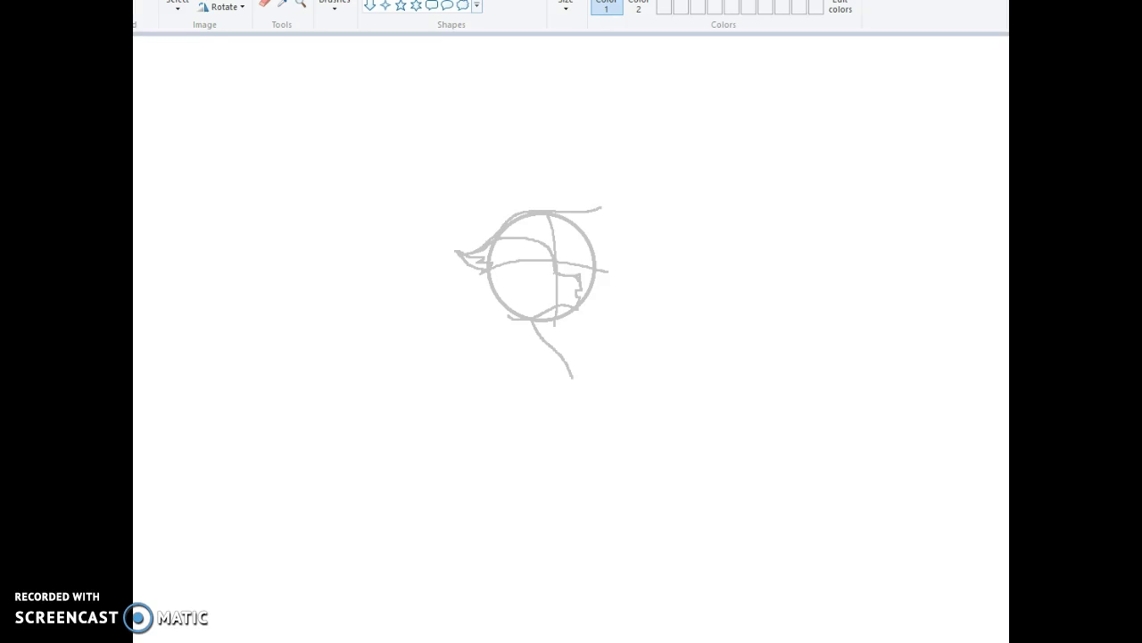
drag(560, 252, 585, 234)
drag(602, 206, 613, 212)
drag(538, 269, 508, 278)
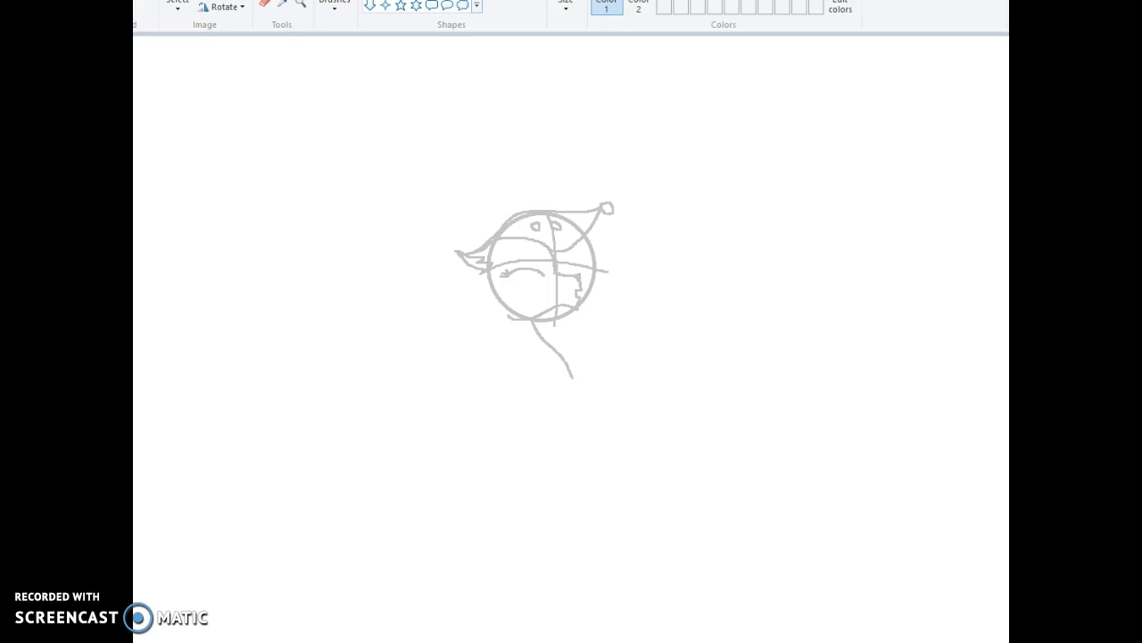
Step: Sketch the back of the neck and a collar around the chest with a wavy cape flowing behind it
mouse_move(488, 271)
mouse_down()
mouse_move(474, 316)
mouse_move(482, 363)
mouse_move(568, 402)
mouse_move(559, 409)
mouse_up()
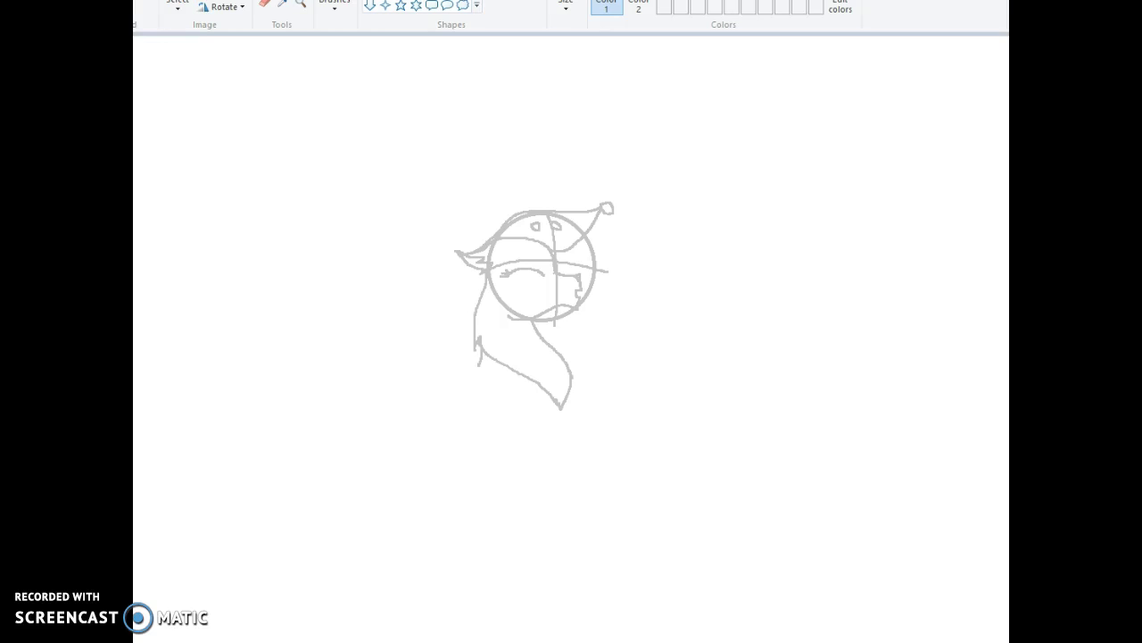
key(ctrl+z)
key(ctrl+z)
mouse_move(480, 337)
mouse_down()
mouse_move(561, 374)
mouse_move(573, 393)
mouse_move(531, 403)
mouse_move(521, 389)
mouse_move(497, 403)
mouse_move(565, 421)
mouse_move(565, 406)
mouse_up()
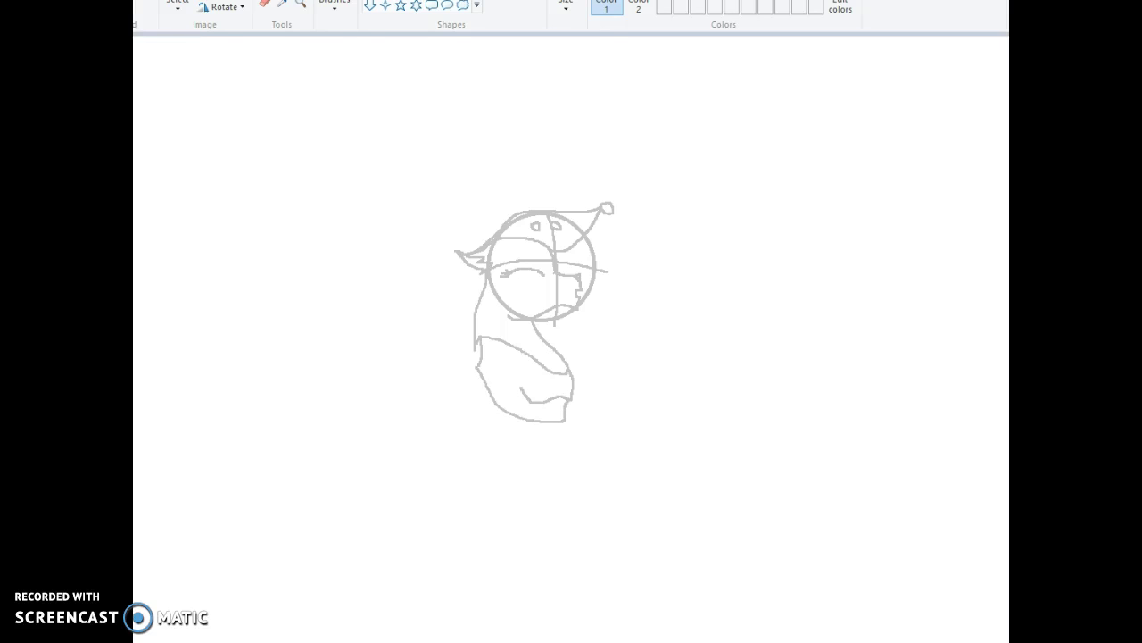
mouse_move(473, 350)
mouse_down()
mouse_move(410, 336)
mouse_move(381, 352)
mouse_move(361, 339)
mouse_move(364, 410)
mouse_move(368, 420)
mouse_move(395, 405)
mouse_move(399, 429)
mouse_move(413, 409)
mouse_move(460, 404)
mouse_move(471, 374)
mouse_up()
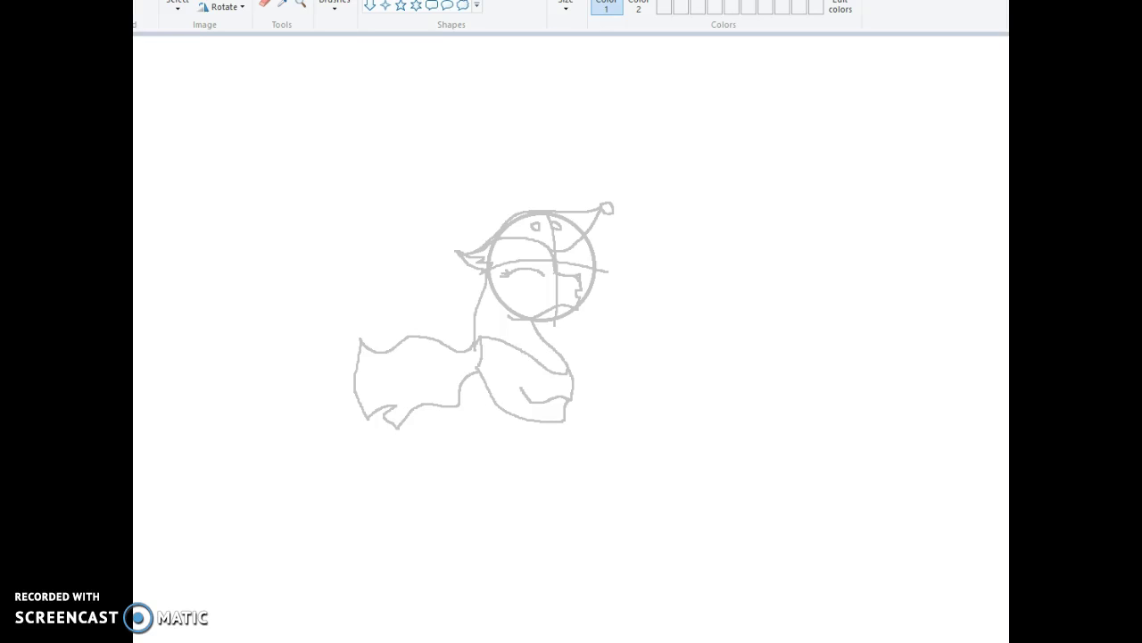
Step: Sketch the back line and the bent, raised front leg, redrawing its paw in a smaller rounded shape
mouse_move(480, 377)
mouse_down()
mouse_move(459, 416)
mouse_move(432, 430)
mouse_up()
mouse_move(562, 417)
mouse_down()
mouse_move(587, 432)
mouse_move(580, 502)
mouse_up()
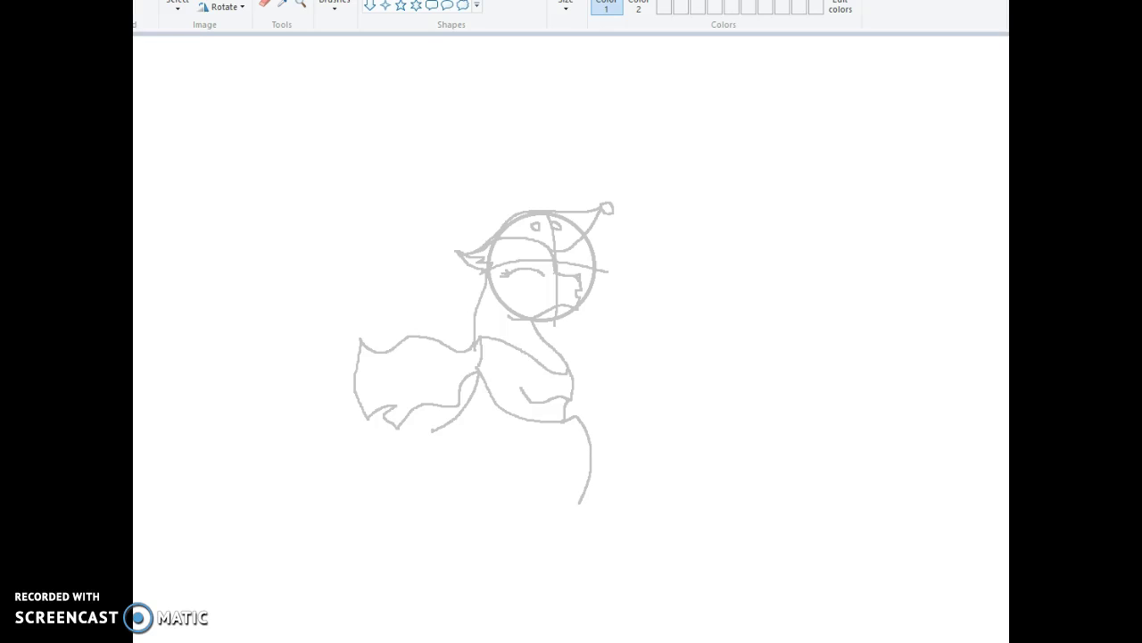
mouse_move(564, 434)
mouse_down()
mouse_move(574, 473)
mouse_move(559, 496)
mouse_up()
mouse_move(581, 507)
mouse_down()
mouse_move(565, 537)
mouse_move(551, 515)
mouse_up()
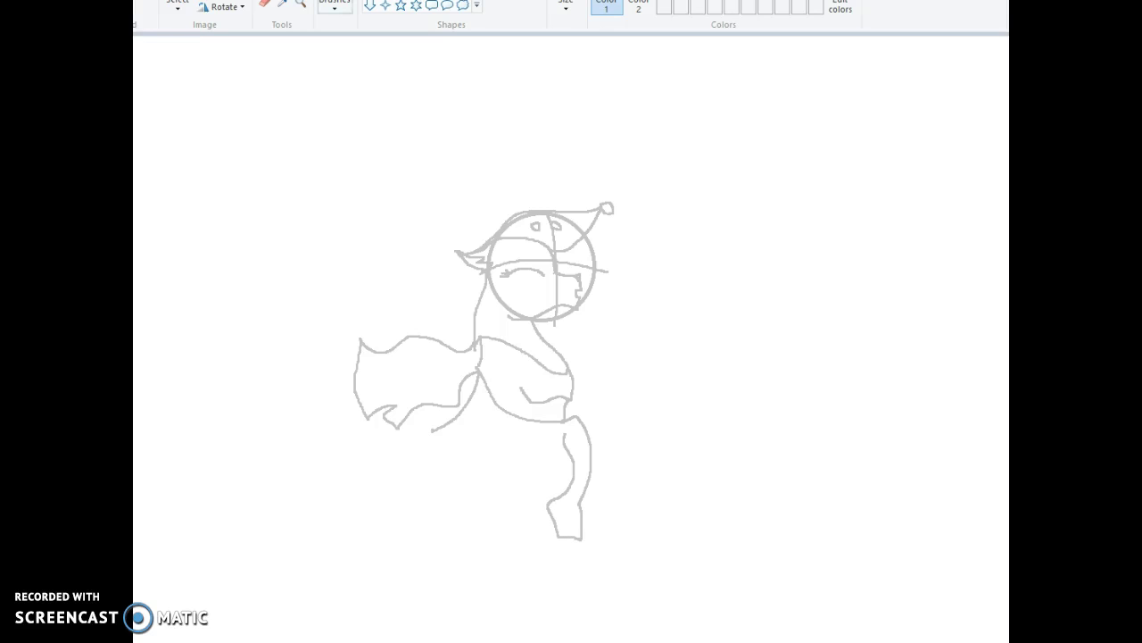
key(ctrl+z)
key(ctrl+z)
key(ctrl+z)
mouse_move(557, 496)
mouse_down()
mouse_move(552, 522)
mouse_move(565, 529)
mouse_up()
Step: Sketch the chest line and the straight supporting front leg, ending in a paw with toes
mouse_move(564, 441)
mouse_down()
mouse_move(527, 461)
mouse_move(523, 540)
mouse_up()
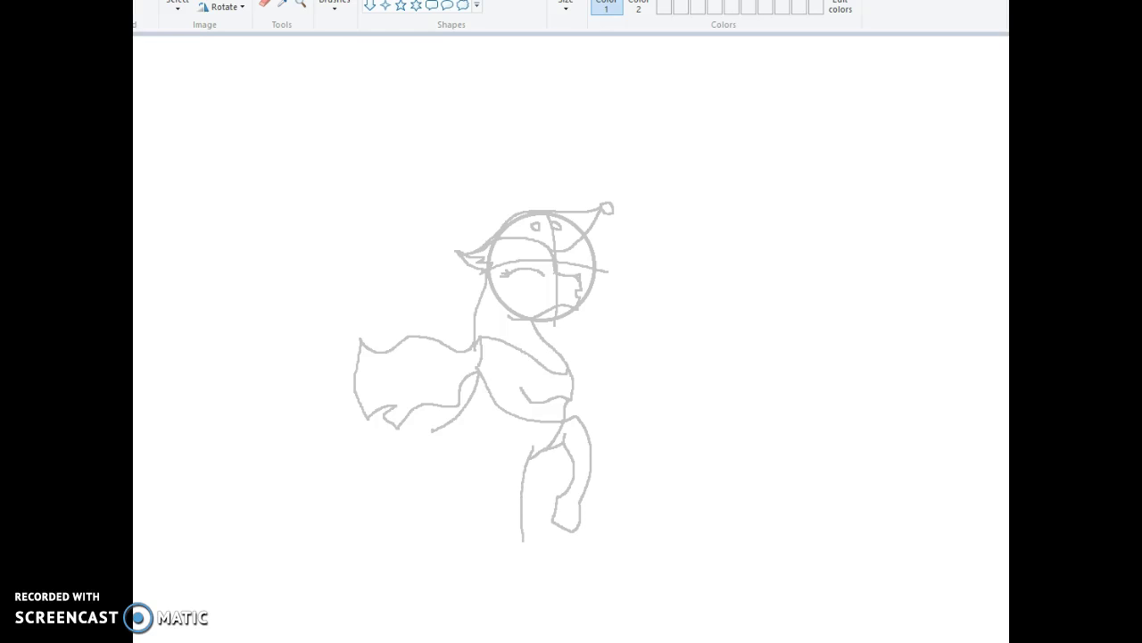
mouse_move(502, 451)
mouse_down()
mouse_move(508, 505)
mouse_move(494, 567)
mouse_move(523, 575)
mouse_move(523, 542)
mouse_up()
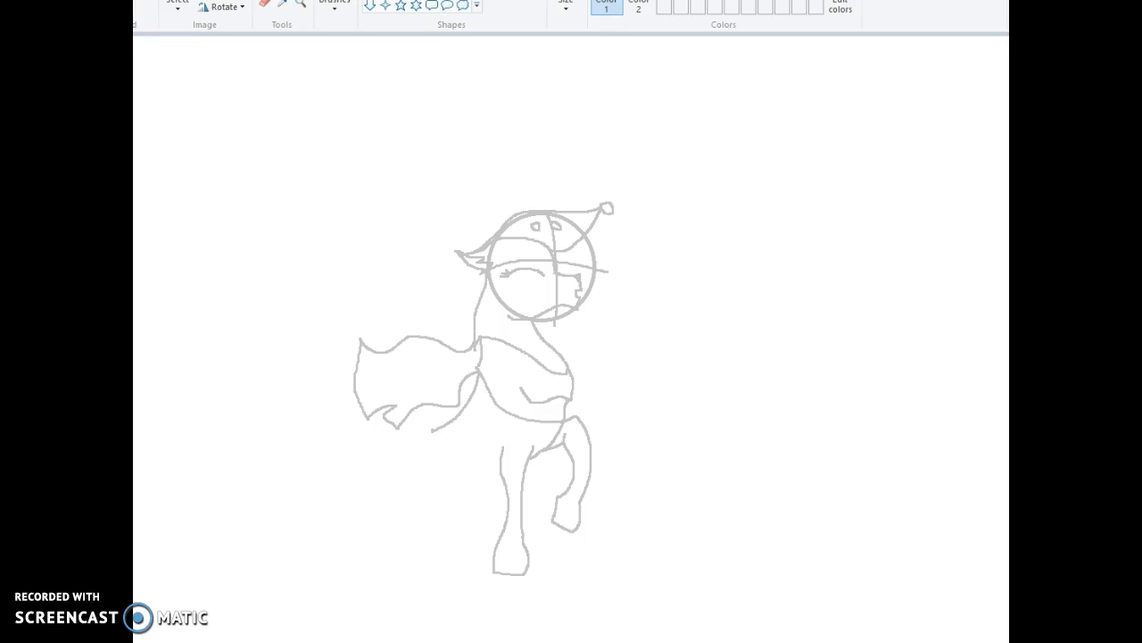
drag(518, 560, 515, 573)
key(ctrl+z)
Step: Sketch the hindquarters with a jagged, spotted blanket and the two hind legs ending in paws
mouse_move(425, 430)
mouse_down()
mouse_move(300, 491)
mouse_move(364, 493)
mouse_move(398, 478)
mouse_move(393, 513)
mouse_move(409, 539)
mouse_move(403, 514)
mouse_move(429, 493)
mouse_move(427, 468)
mouse_move(454, 491)
mouse_move(467, 544)
mouse_move(483, 496)
mouse_move(478, 466)
mouse_move(504, 449)
mouse_move(473, 420)
mouse_up()
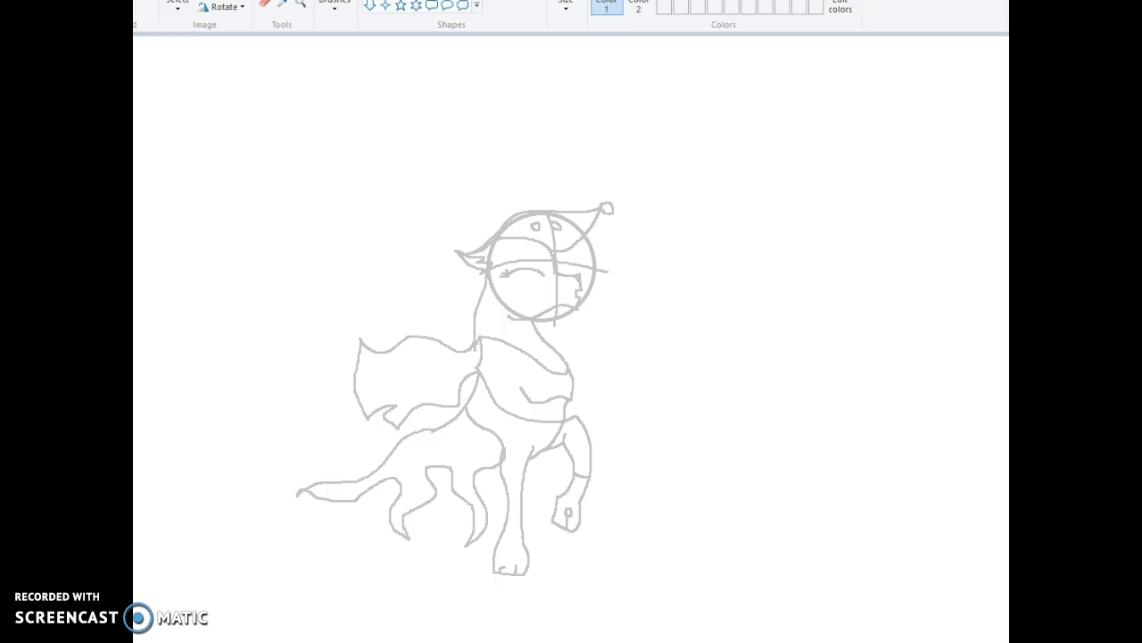
mouse_move(336, 501)
mouse_down()
mouse_move(301, 535)
mouse_move(303, 554)
mouse_move(327, 564)
mouse_move(345, 520)
mouse_move(448, 488)
mouse_up()
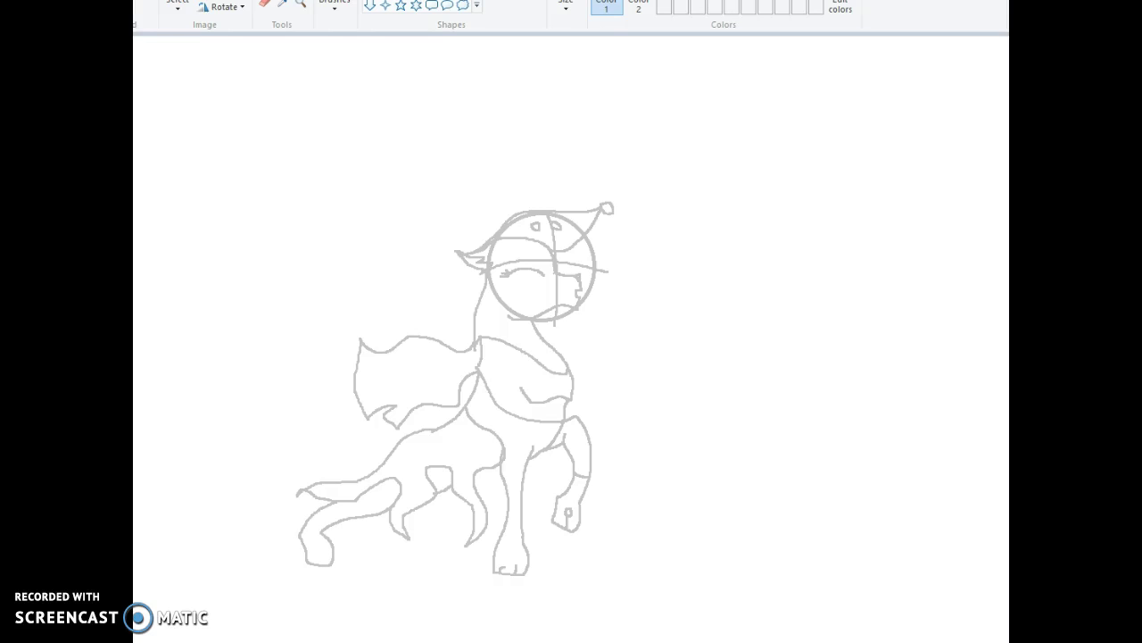
mouse_move(463, 442)
mouse_down()
mouse_move(469, 457)
mouse_move(467, 434)
mouse_move(413, 463)
mouse_move(420, 456)
mouse_up()
mouse_move(447, 493)
mouse_down()
mouse_move(452, 568)
mouse_move(428, 568)
mouse_move(425, 505)
mouse_up()
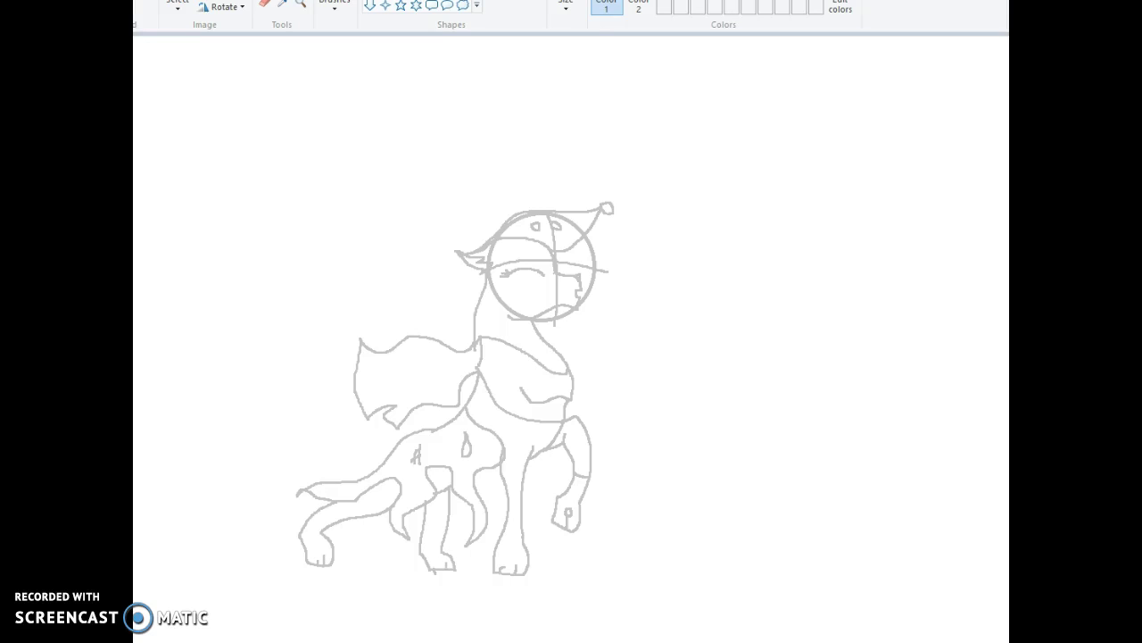
Step: Sketch a wavy tail with a pointed tip, divide it into bands and add a patch near the tip
mouse_move(391, 444)
mouse_down()
mouse_move(319, 399)
mouse_move(249, 399)
mouse_move(224, 368)
mouse_move(216, 432)
mouse_move(245, 457)
mouse_move(268, 456)
mouse_up()
mouse_move(307, 448)
mouse_down()
mouse_move(365, 467)
mouse_move(389, 454)
mouse_up()
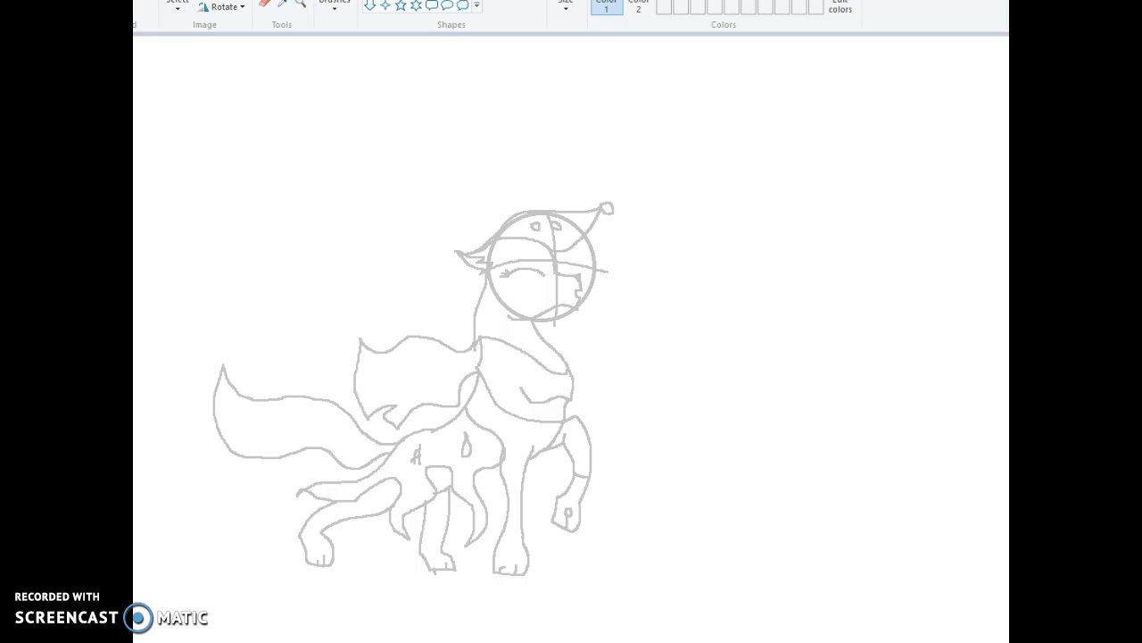
drag(233, 389, 213, 432)
drag(264, 398, 263, 453)
drag(308, 398, 313, 444)
mouse_move(246, 400)
mouse_down()
mouse_move(239, 372)
mouse_move(259, 386)
mouse_move(236, 432)
mouse_move(249, 434)
mouse_up()
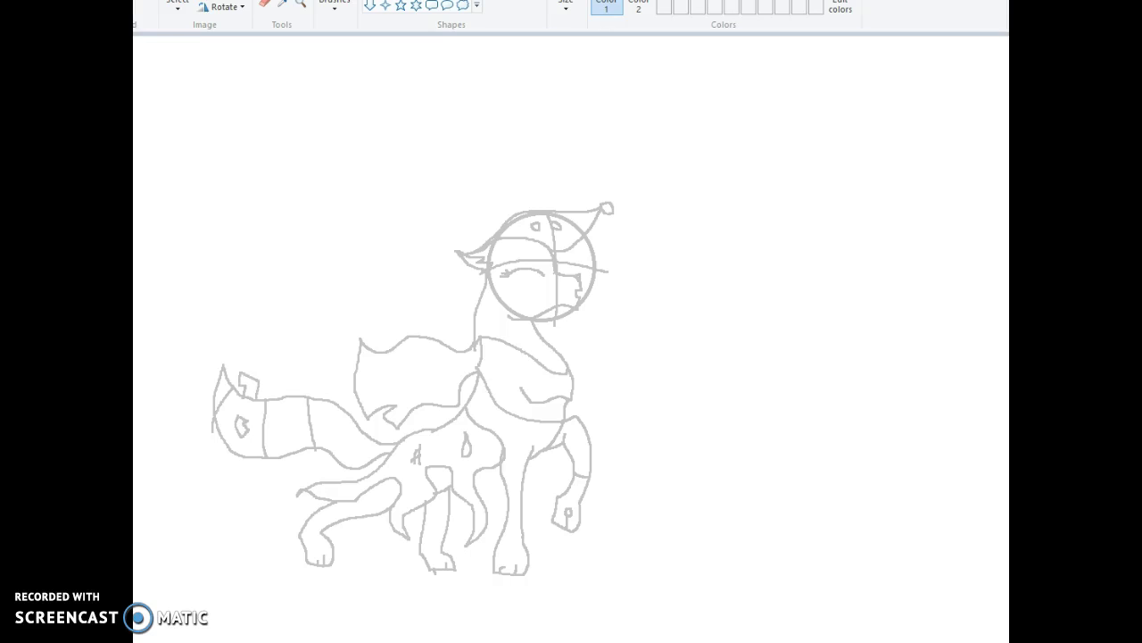
Step: Add small angular patches inside and along the edges of the tail and a cross line near its base
drag(207, 432, 214, 444)
mouse_move(280, 417)
mouse_down()
mouse_move(295, 422)
mouse_move(298, 386)
mouse_up()
mouse_move(282, 464)
mouse_down()
mouse_move(285, 487)
mouse_move(295, 467)
mouse_up()
drag(363, 442, 360, 465)
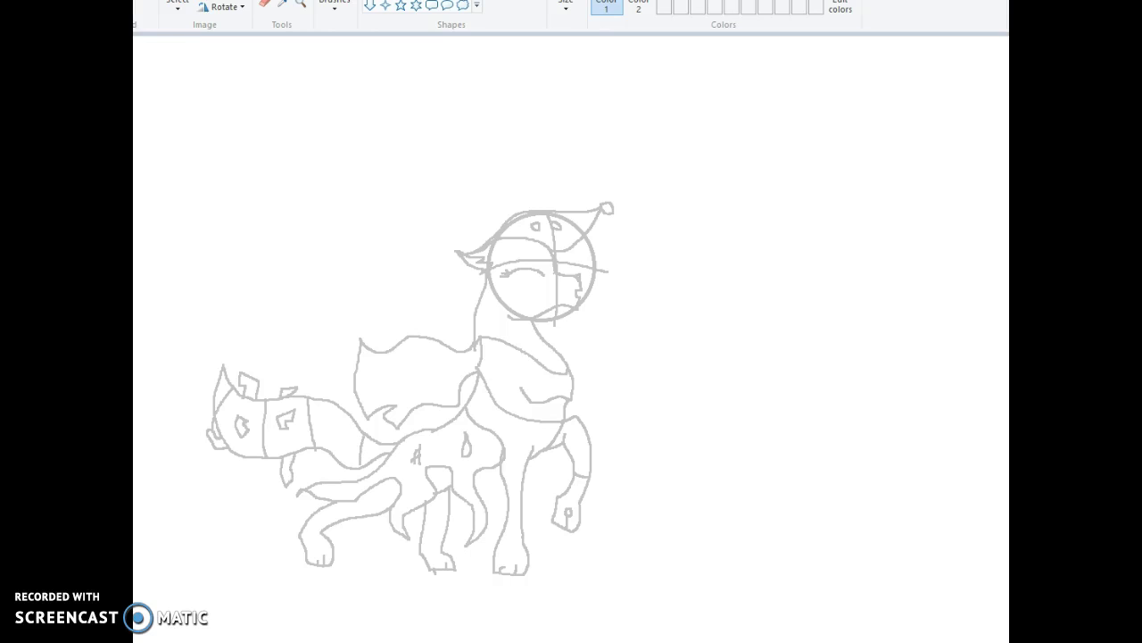
drag(332, 428, 336, 393)
drag(327, 459, 326, 473)
Step: Trace the lower forehead and the top of the muzzle in thick black, undoing and redoing strokes to follow the sketch
key(alt+v)
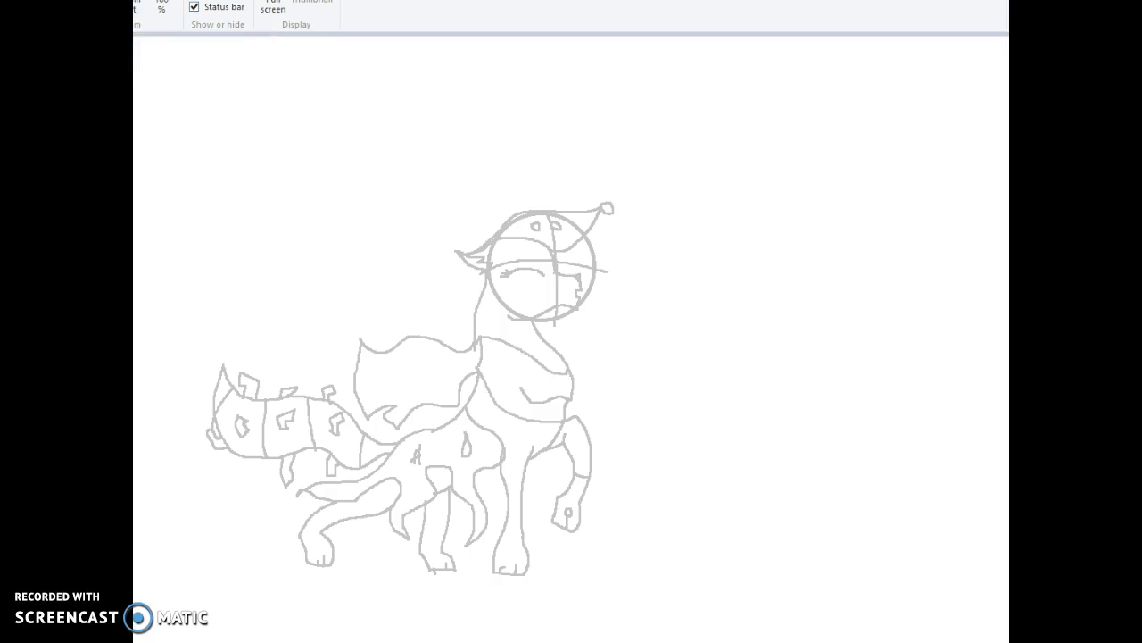
key(ctrl+Page_Up)
scroll(571, 339, down, 3)
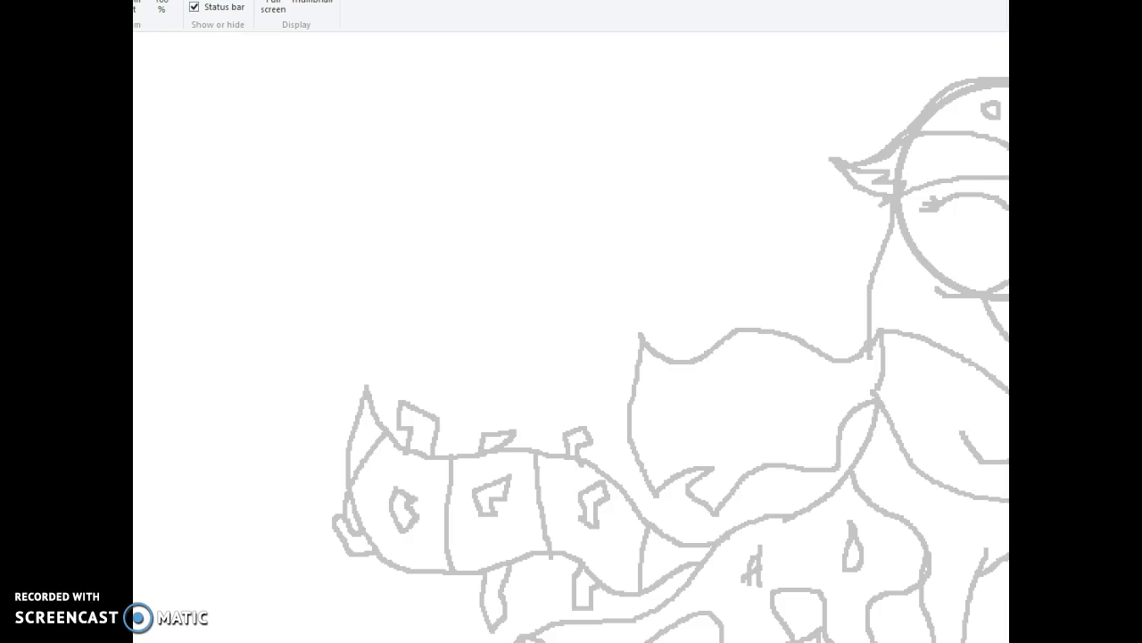
scroll(571, 339, right, 3)
drag(695, 175, 698, 206)
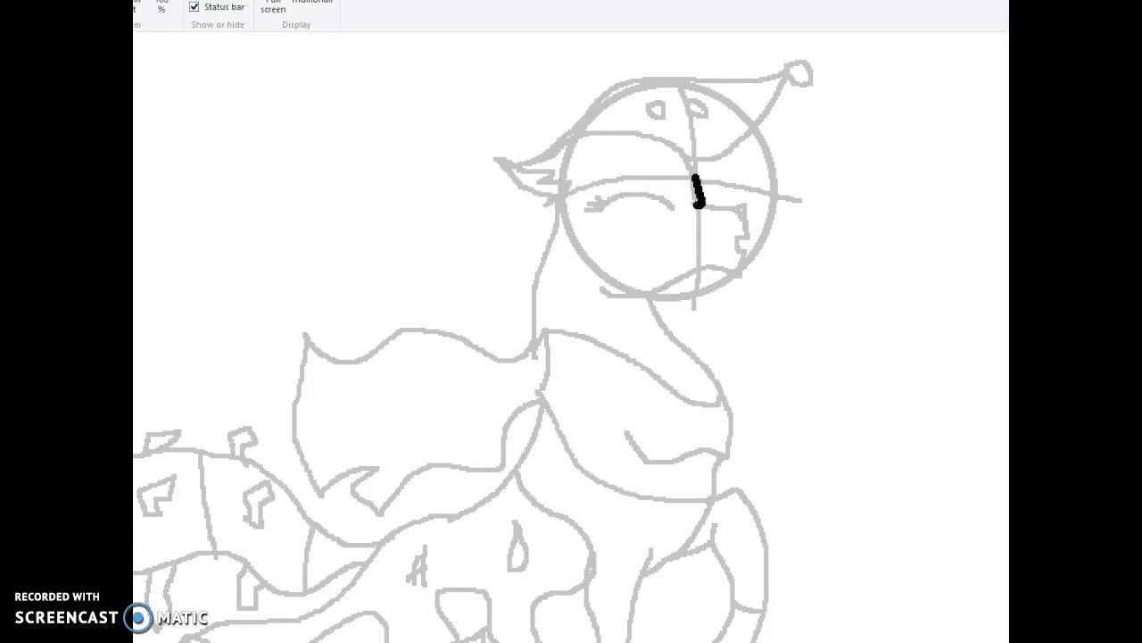
drag(696, 176, 697, 204)
key(ctrl+z)
key(alt+h)
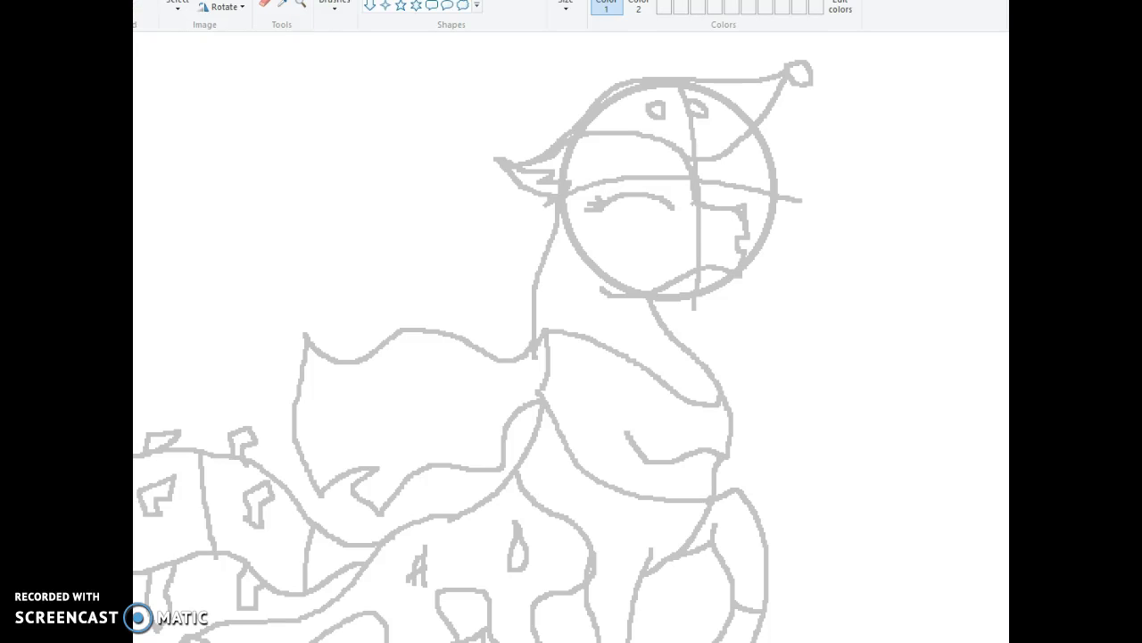
mouse_move(699, 182)
mouse_down()
mouse_move(698, 207)
mouse_move(744, 206)
mouse_move(721, 215)
mouse_up()
key(ctrl+z)
key(ctrl+z)
drag(744, 208, 747, 238)
Step: Choose a thinner line size and trace the nose, mouth, chin and lower jaw in black
click(566, 7)
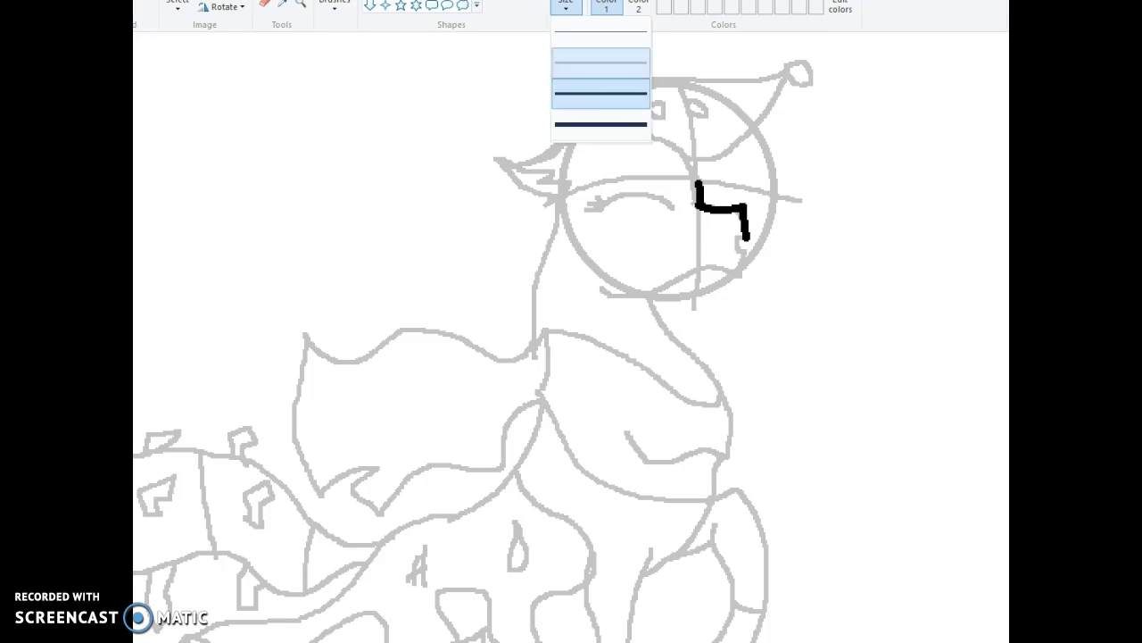
click(600, 93)
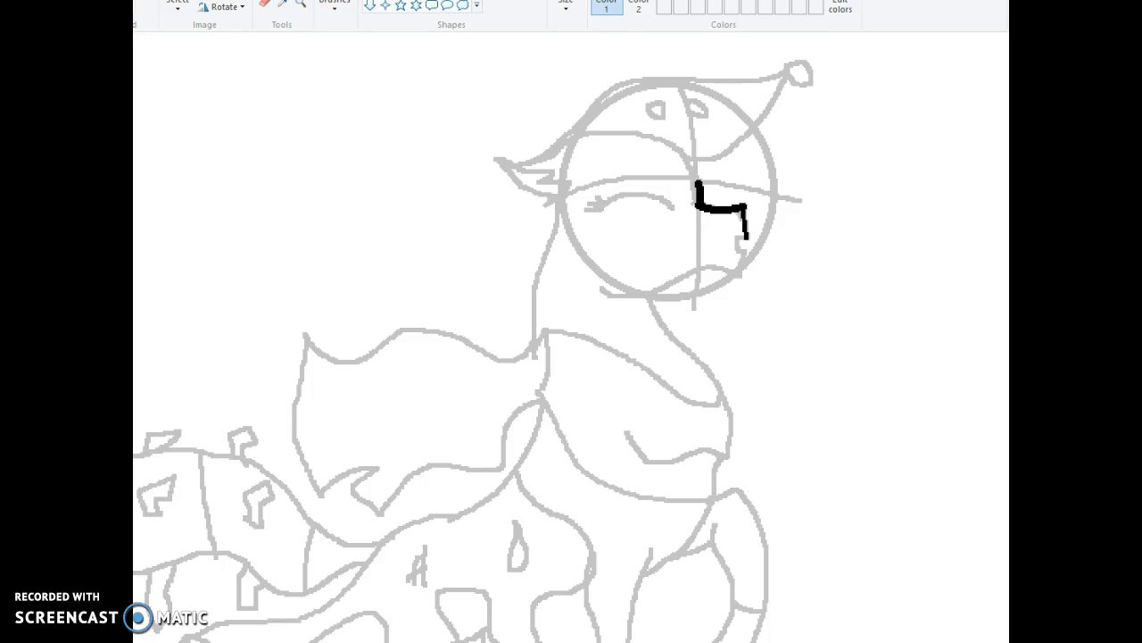
drag(733, 211, 742, 222)
drag(745, 237, 735, 237)
drag(738, 242, 734, 245)
drag(737, 248, 750, 251)
drag(743, 252, 738, 277)
mouse_move(738, 276)
mouse_down()
mouse_move(707, 265)
mouse_move(738, 276)
mouse_up()
key(ctrl+z)
mouse_move(710, 266)
mouse_down()
mouse_move(656, 288)
mouse_move(676, 267)
mouse_up()
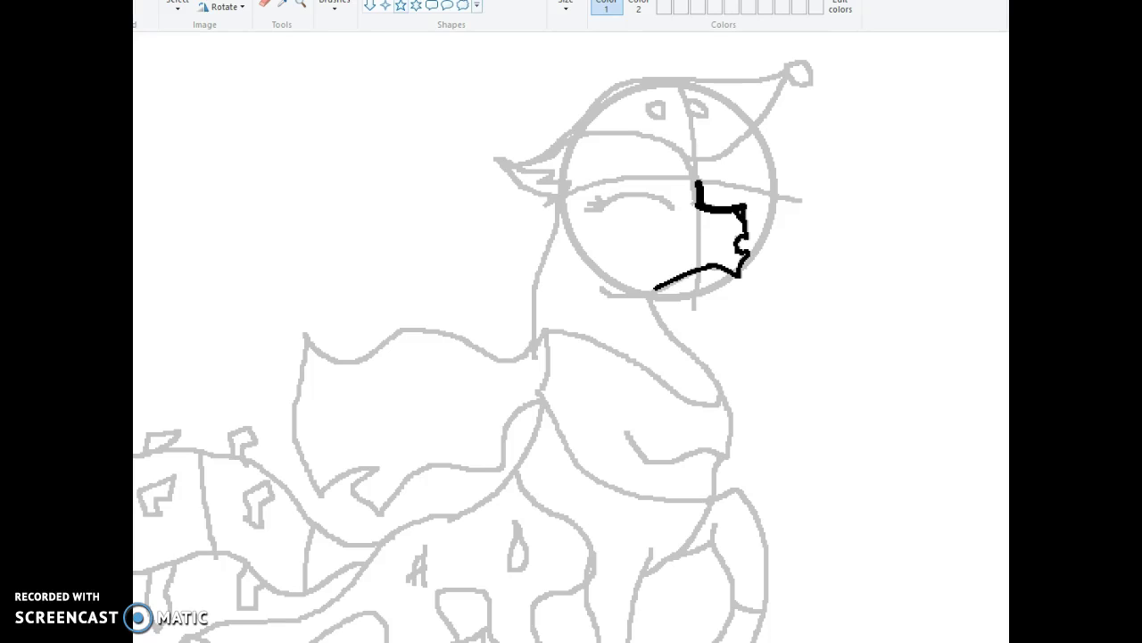
mouse_move(656, 288)
mouse_down()
mouse_move(528, 304)
mouse_move(387, 222)
mouse_move(472, 221)
mouse_up()
click(265, 4)
drag(657, 286, 708, 356)
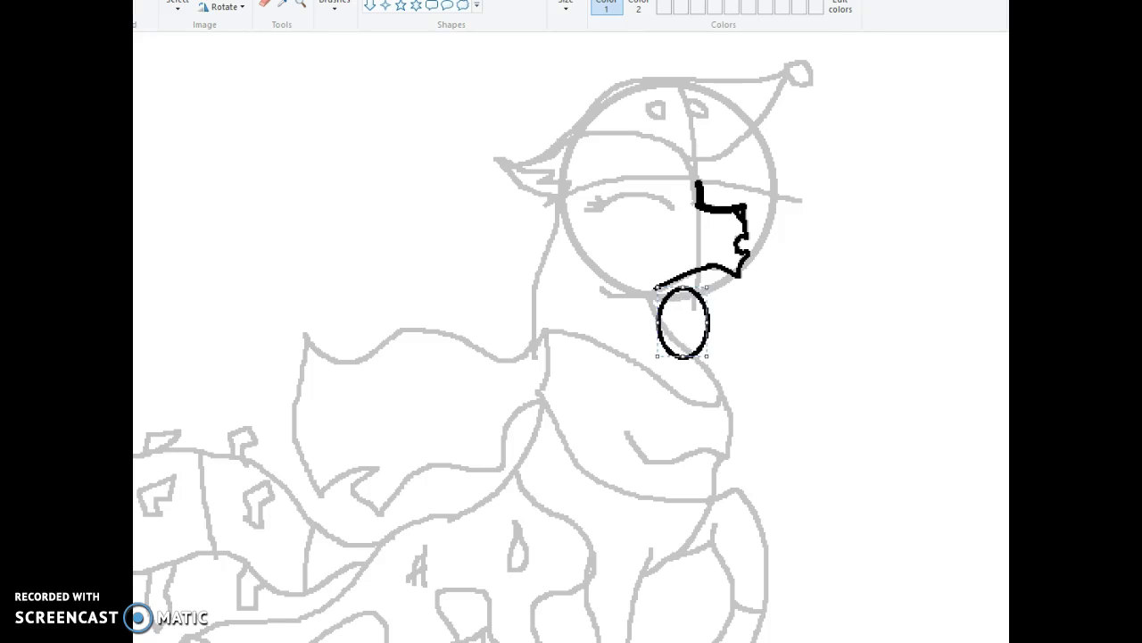
key(ctrl+z)
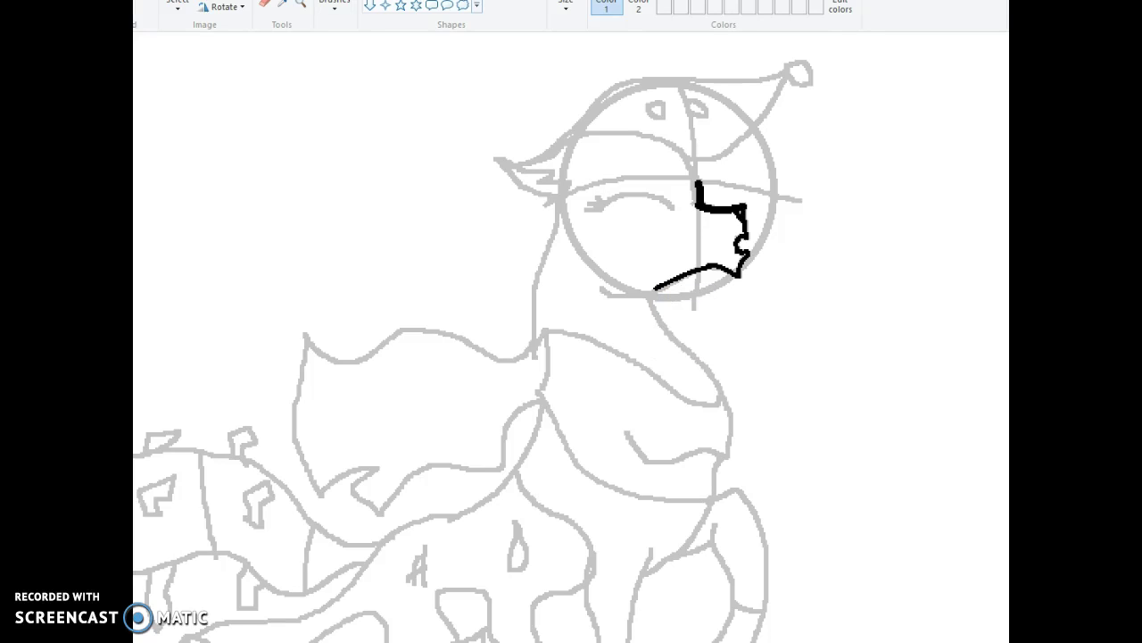
Step: Trace the rear end of the jaw and the front of the neck down to the collar in black
drag(657, 288, 602, 290)
key(ctrl+z)
drag(648, 294, 724, 394)
drag(683, 343, 675, 348)
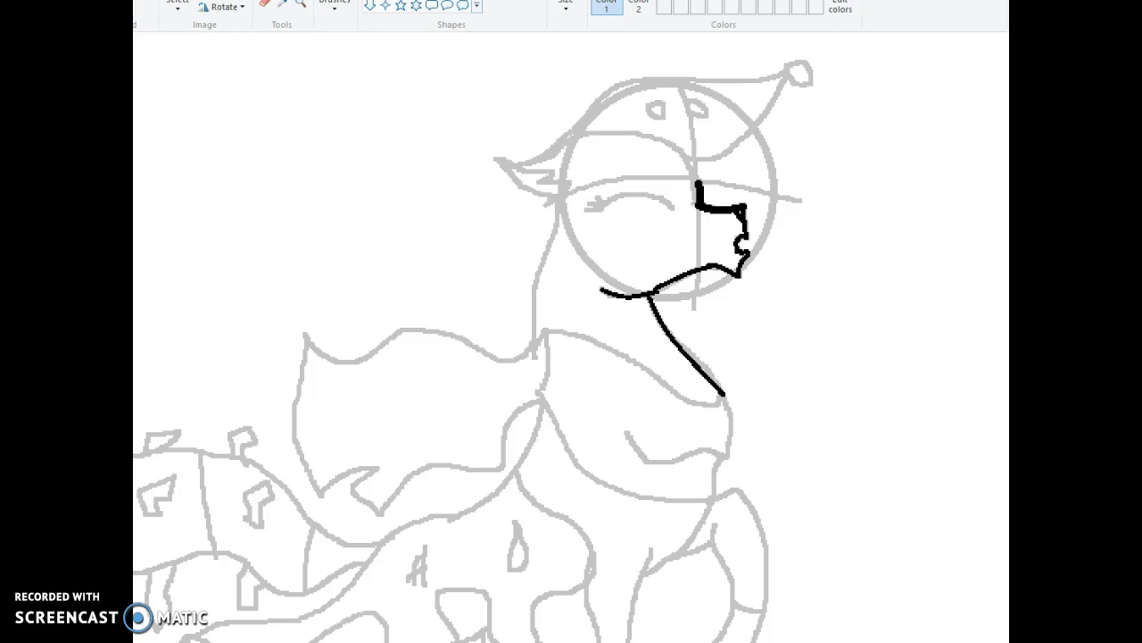
Step: Trace the back of the neck in black from below the ear down to the collar
drag(557, 205, 535, 282)
drag(546, 244, 554, 236)
drag(535, 282, 540, 339)
mouse_move(556, 205)
mouse_down()
mouse_move(648, 159)
mouse_move(543, 205)
mouse_up()
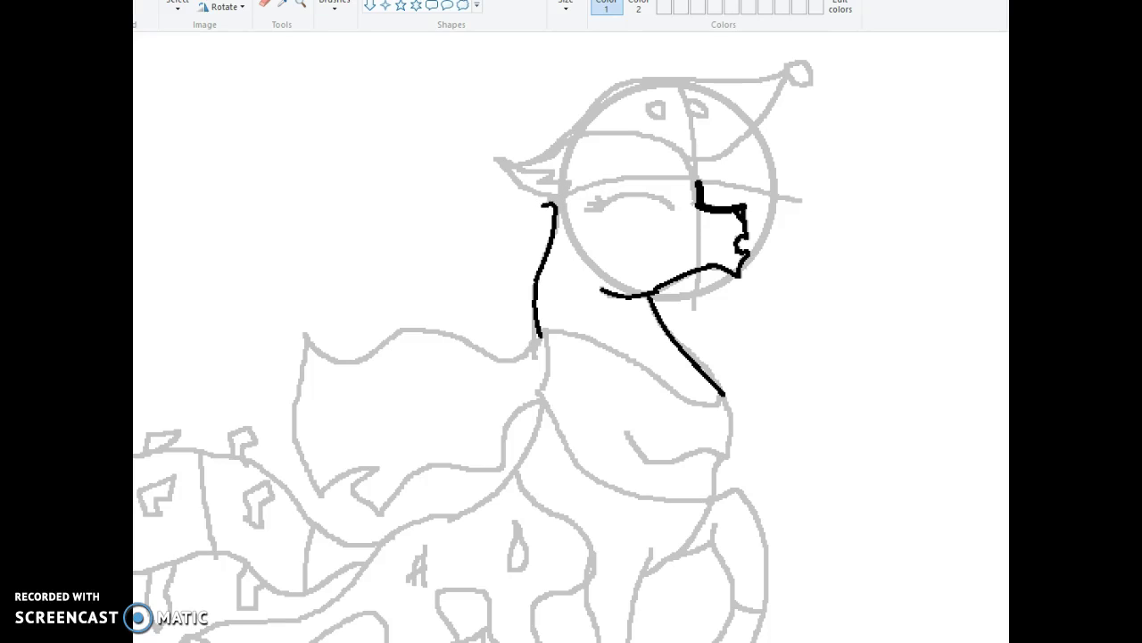
Step: Trace the fringed ear and the forehead curve from the ear to the muzzle in black
drag(542, 204, 550, 192)
mouse_move(544, 193)
mouse_down()
mouse_move(501, 160)
mouse_move(566, 182)
mouse_up()
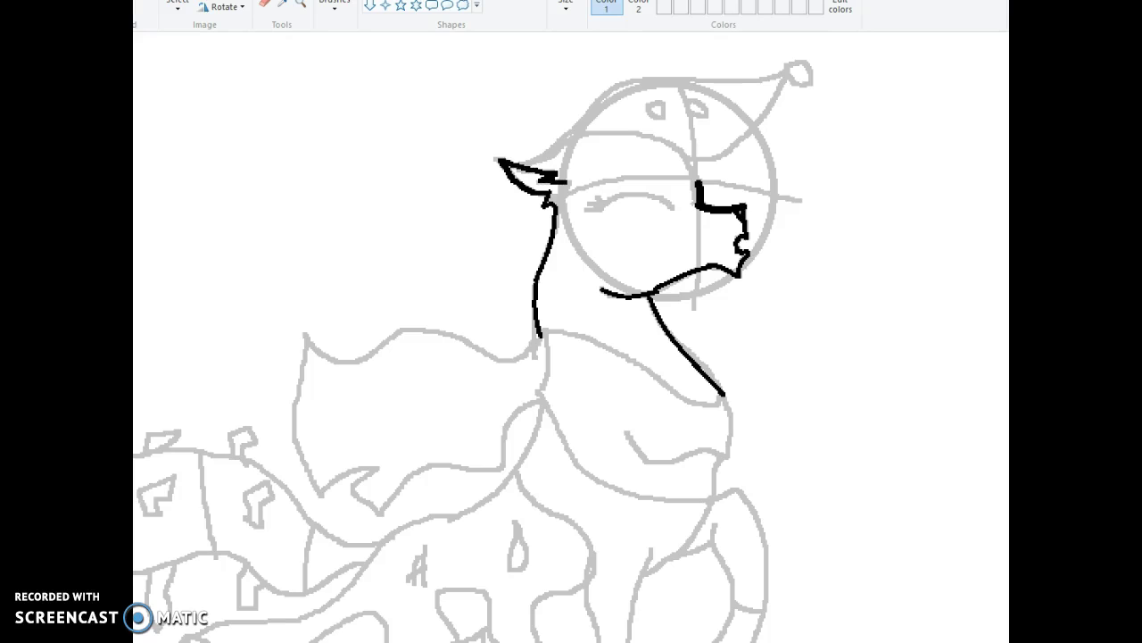
mouse_move(520, 166)
mouse_down()
mouse_move(576, 138)
mouse_move(632, 131)
mouse_move(679, 141)
mouse_move(701, 186)
mouse_up()
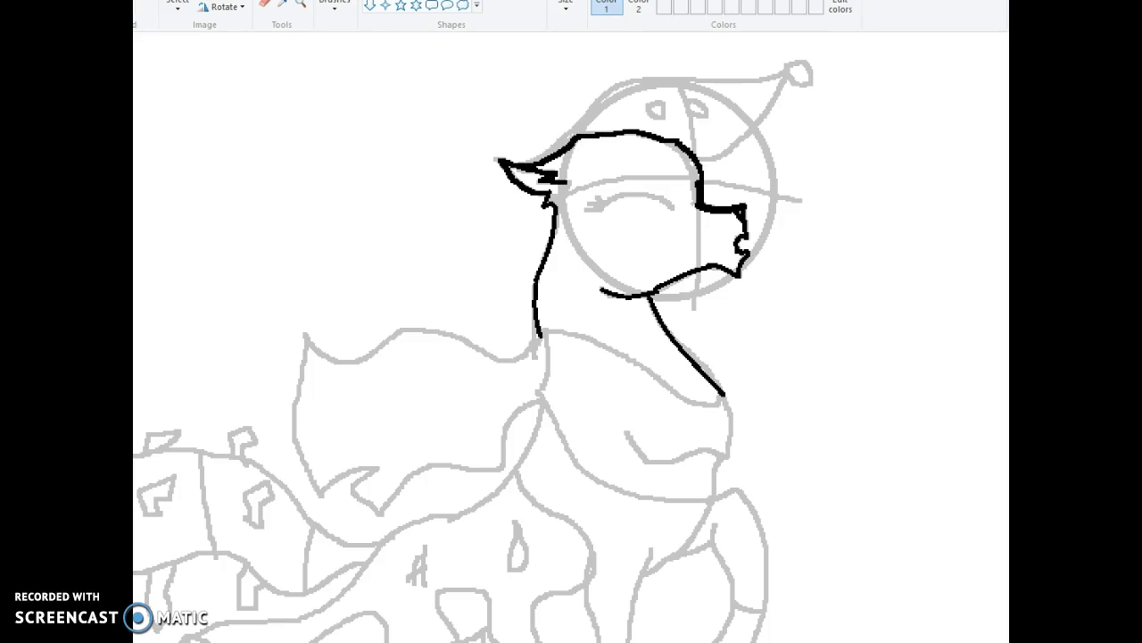
mouse_move(566, 181)
mouse_down()
mouse_move(572, 188)
mouse_move(555, 201)
mouse_up()
Step: Trace the pointed hat with its round tip and two small spots in black
mouse_move(535, 162)
mouse_down()
mouse_move(629, 89)
mouse_move(779, 76)
mouse_move(736, 134)
mouse_move(697, 158)
mouse_up()
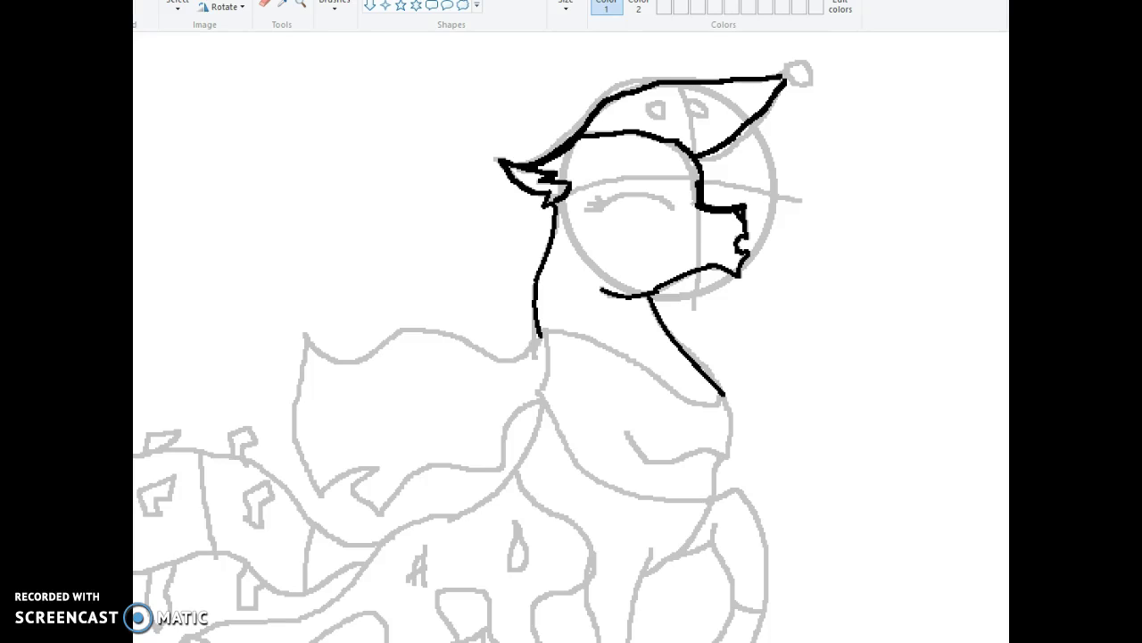
mouse_move(782, 75)
mouse_down()
mouse_move(812, 64)
mouse_move(801, 87)
mouse_move(786, 78)
mouse_up()
mouse_move(662, 101)
mouse_down()
mouse_move(649, 105)
mouse_move(655, 118)
mouse_move(664, 103)
mouse_move(709, 113)
mouse_move(705, 102)
mouse_up()
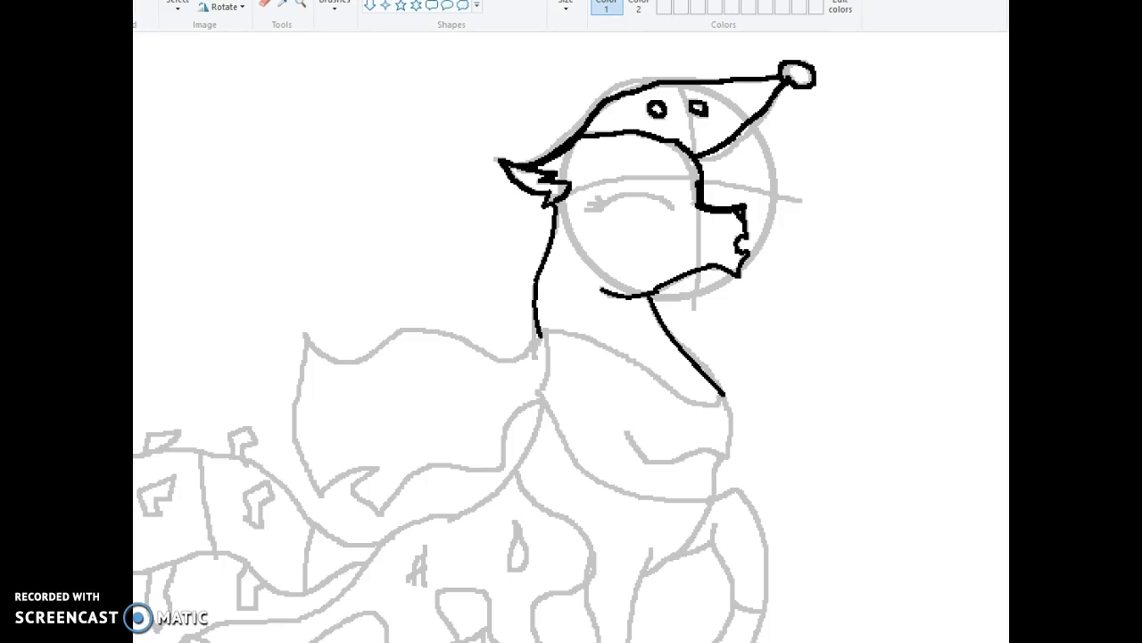
Step: Trace the closed eye with its lashes and the collar around the chest with its inner fold in black
mouse_move(675, 211)
mouse_down()
mouse_move(622, 194)
mouse_move(592, 209)
mouse_up()
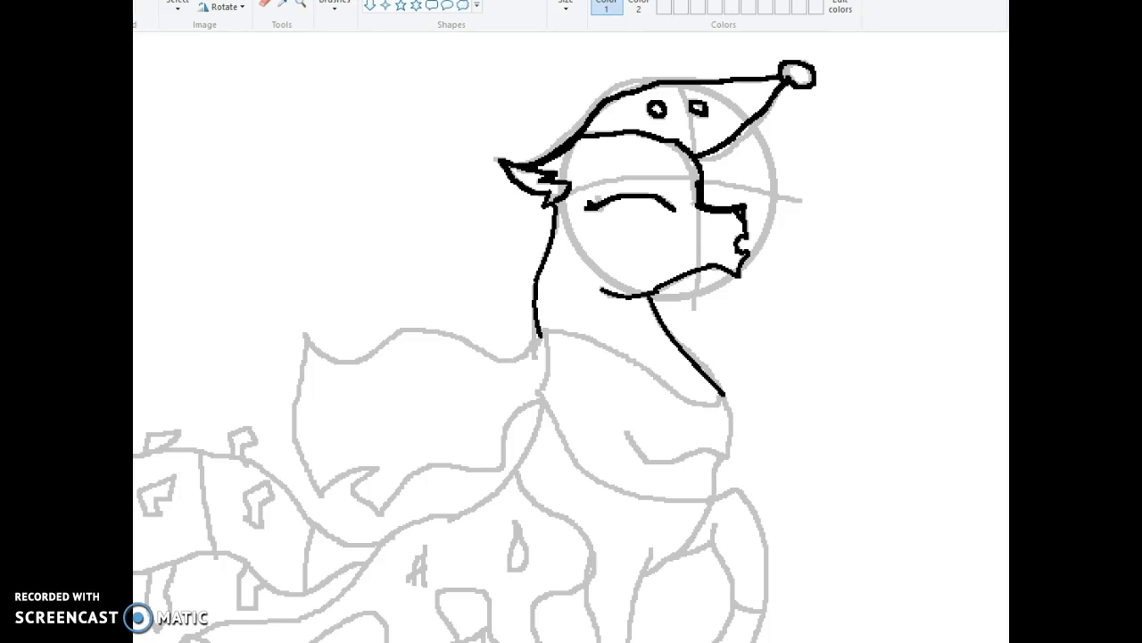
click(597, 199)
mouse_move(723, 395)
mouse_down()
mouse_move(701, 403)
mouse_move(541, 336)
mouse_move(529, 388)
mouse_move(582, 466)
mouse_move(631, 491)
mouse_move(716, 503)
mouse_move(718, 455)
mouse_move(659, 464)
mouse_move(624, 428)
mouse_up()
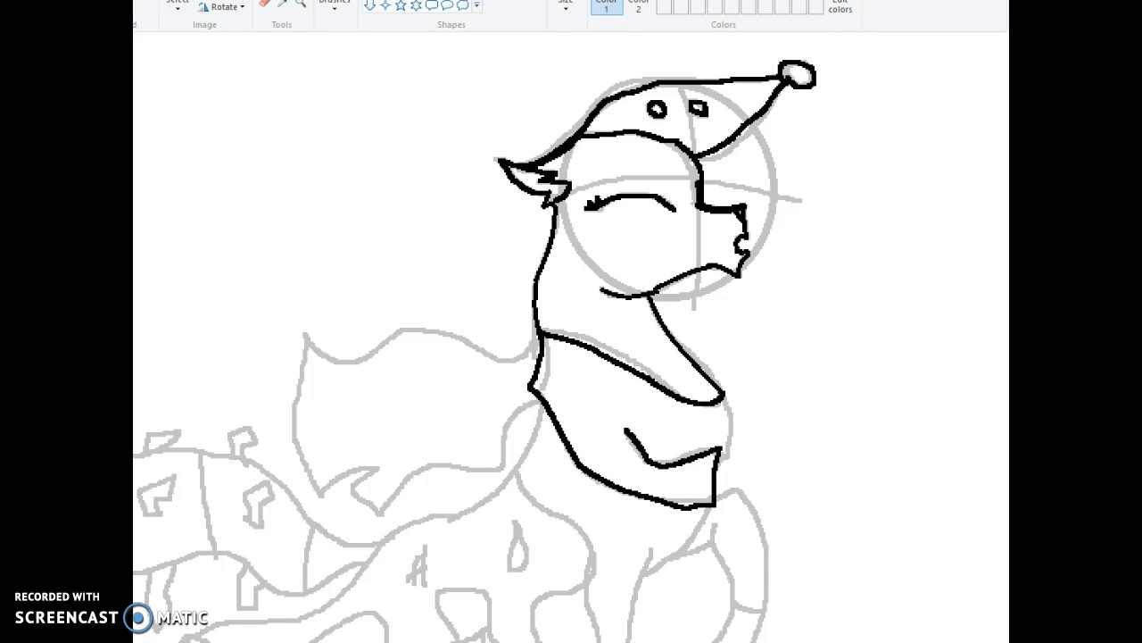
drag(718, 446, 724, 398)
Step: Fill the face, the muzzle and the parts of the guide circle below the jaw with light grey
click(629, 237)
click(624, 160)
click(720, 239)
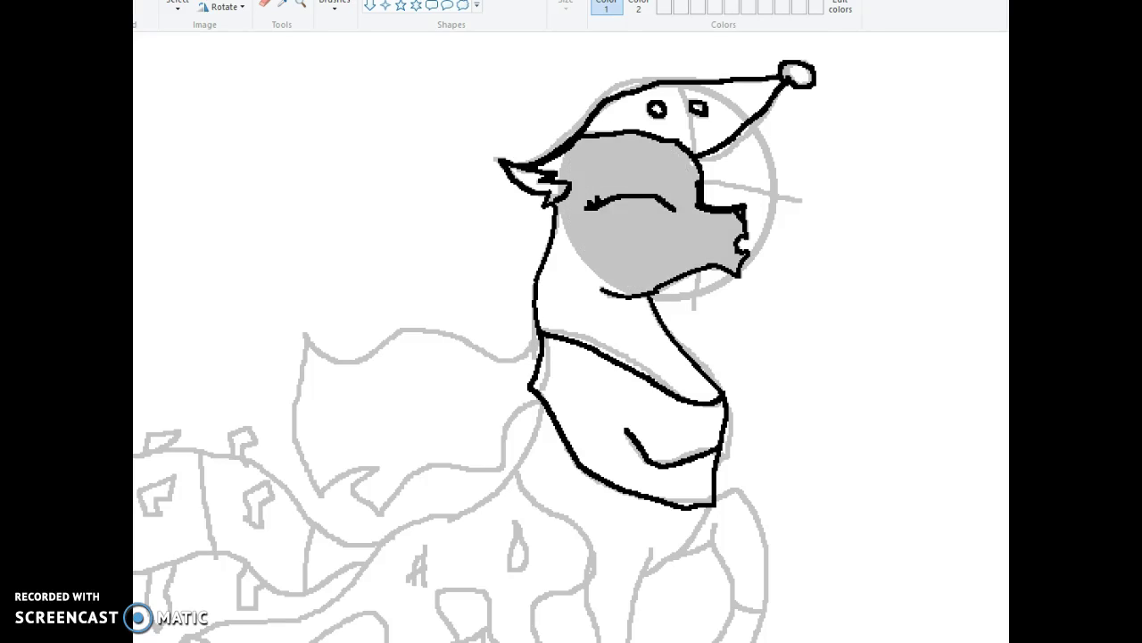
click(714, 279)
click(678, 284)
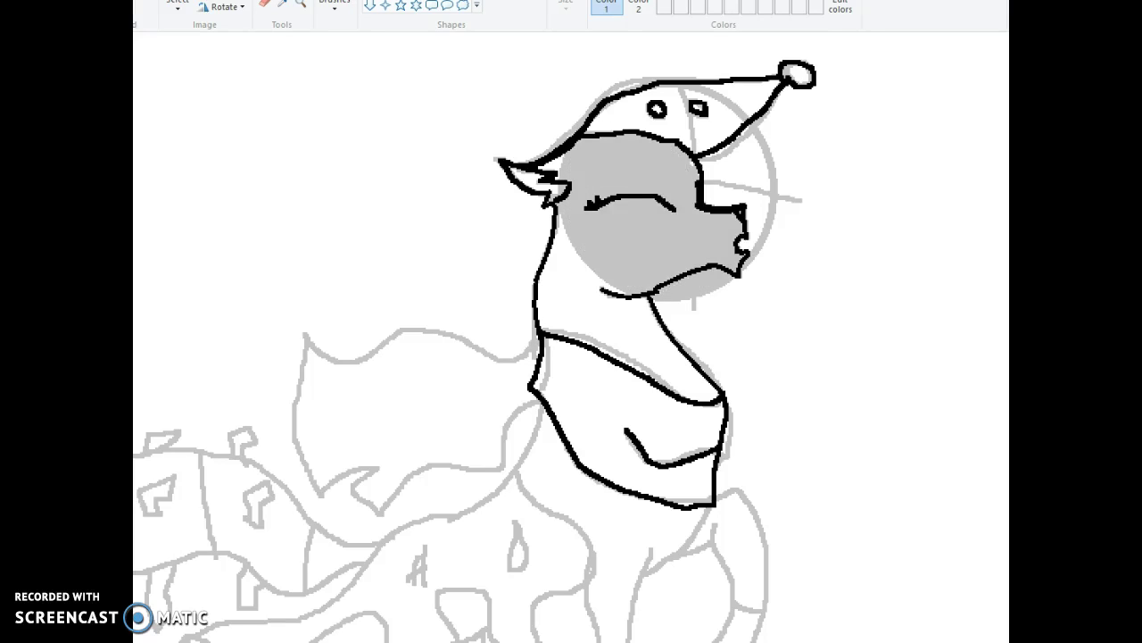
Step: Fill the remaining guide-circle segments and the hat's interior with light grey, undoing a stray fill of the black outline
click(758, 214)
click(740, 165)
click(706, 115)
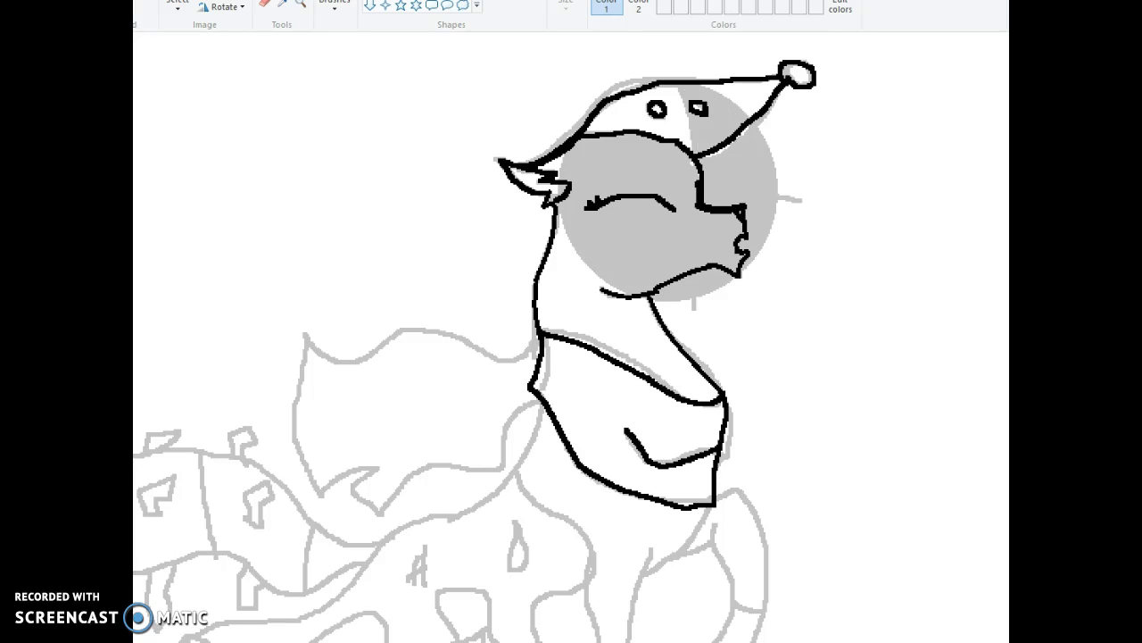
click(625, 112)
click(536, 295)
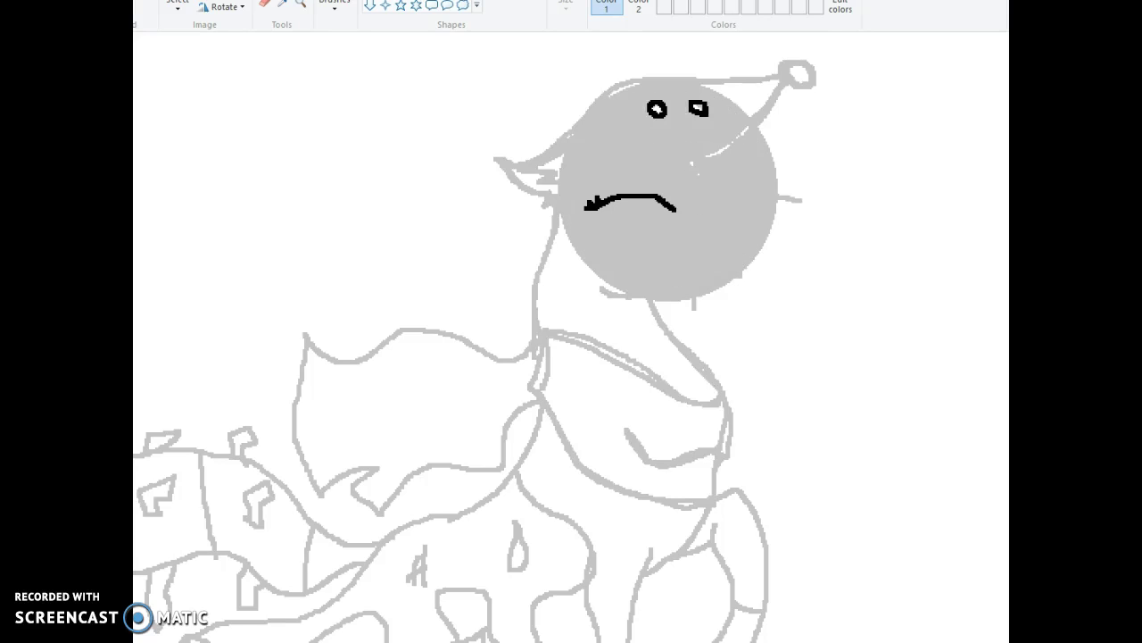
key(ctrl+z)
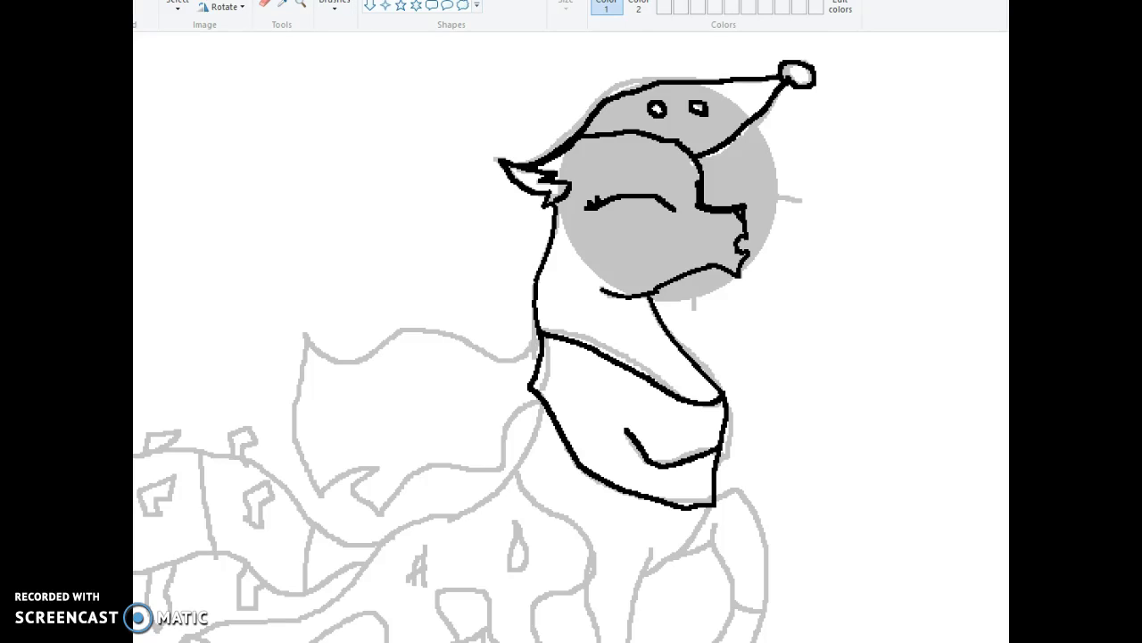
Step: Fill the grey face, guide circle, hat and the grey edge along the hat with white to clear the sketch there
key(ctrl+z)
key(ctrl+z)
key(ctrl+z)
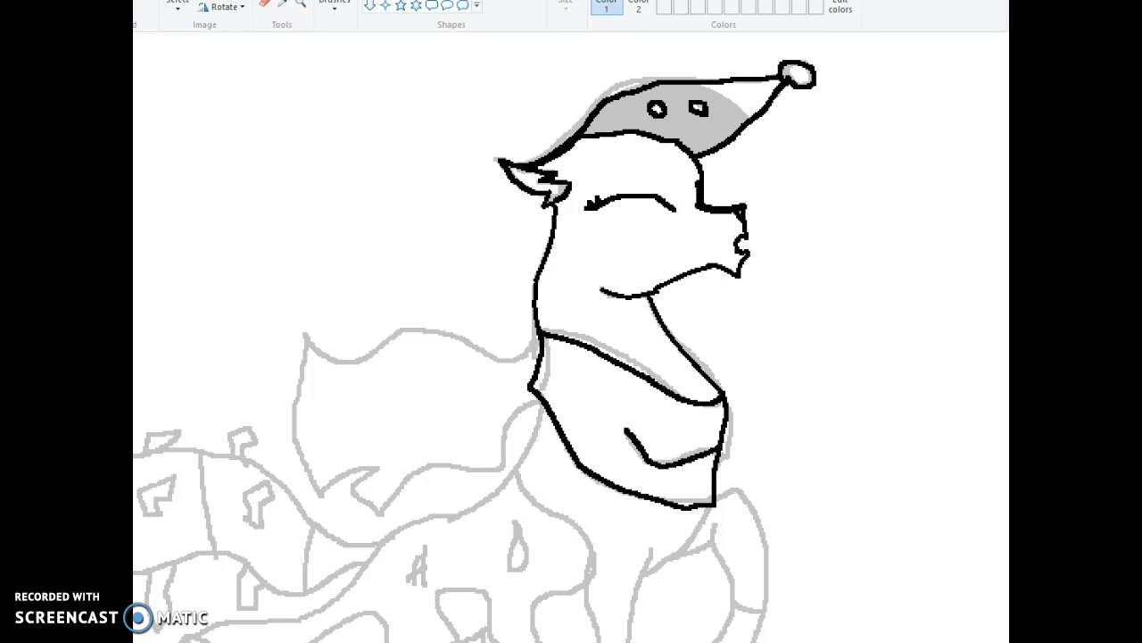
key(ctrl+z)
key(ctrl+z)
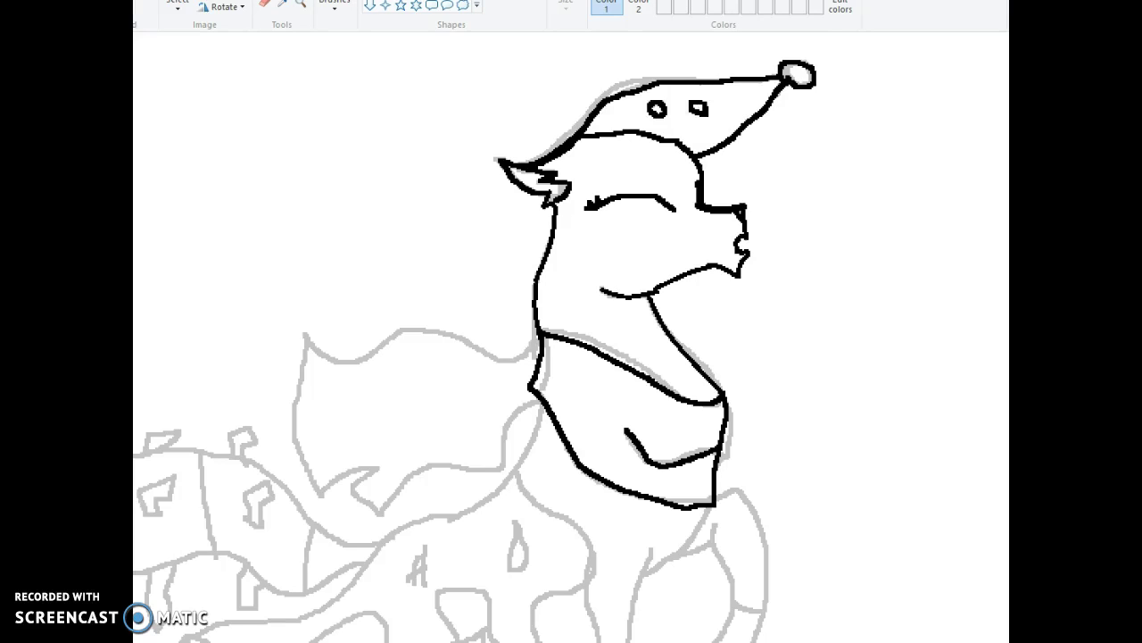
key(ctrl+z)
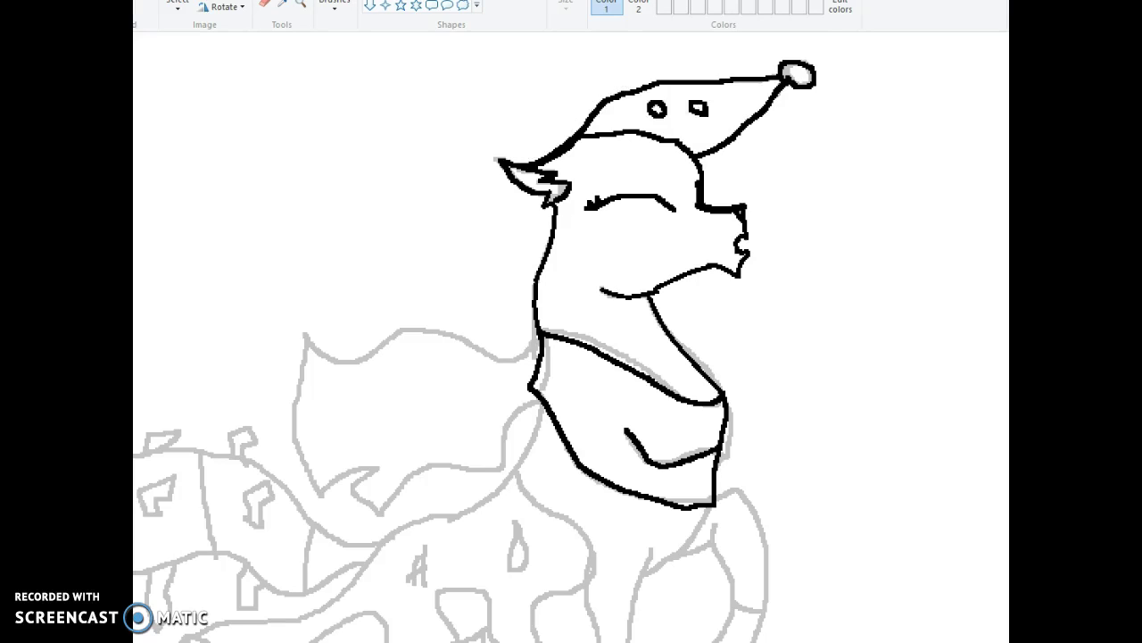
Step: Clear the leftover grey sketch lines around the collar and its inner fold by filling them with white
key(ctrl+z)
key(ctrl+z)
key(ctrl+z)
key(ctrl+z)
key(ctrl+z)
key(ctrl+z)
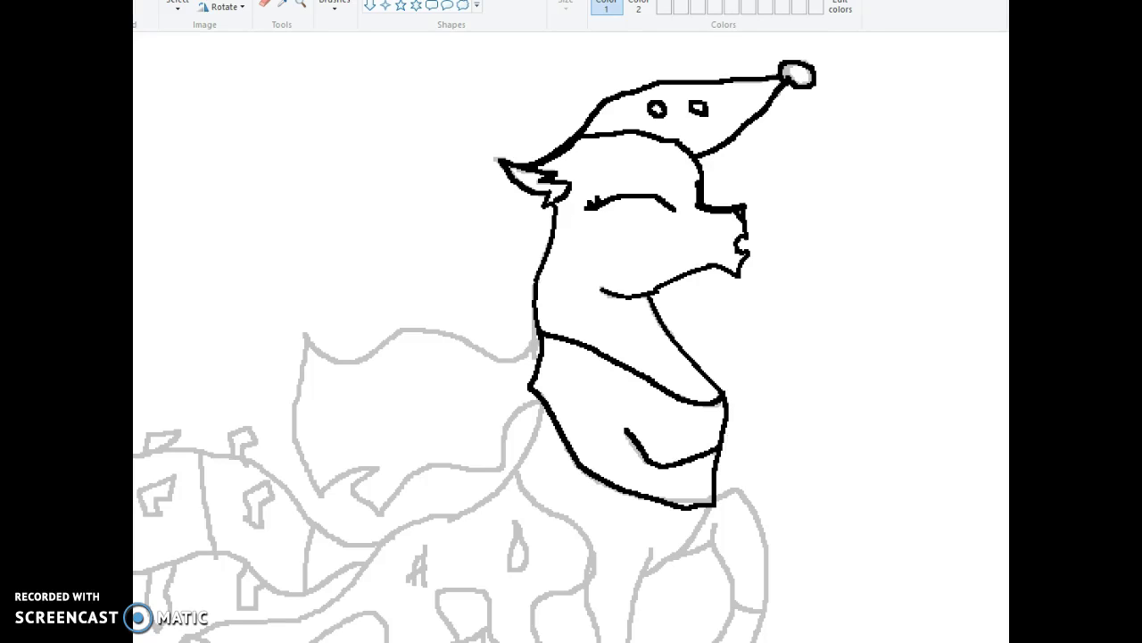
key(ctrl+z)
key(ctrl+z)
Step: Trace the wavy cape behind the neck, the chest edge and the standing front leg in black
mouse_move(540, 403)
mouse_down()
mouse_move(505, 427)
mouse_move(491, 472)
mouse_move(436, 465)
mouse_move(375, 511)
mouse_move(355, 495)
mouse_move(371, 473)
mouse_move(355, 467)
mouse_move(323, 487)
mouse_move(296, 431)
mouse_move(303, 334)
mouse_move(314, 351)
mouse_move(418, 331)
mouse_move(532, 356)
mouse_move(537, 328)
mouse_up()
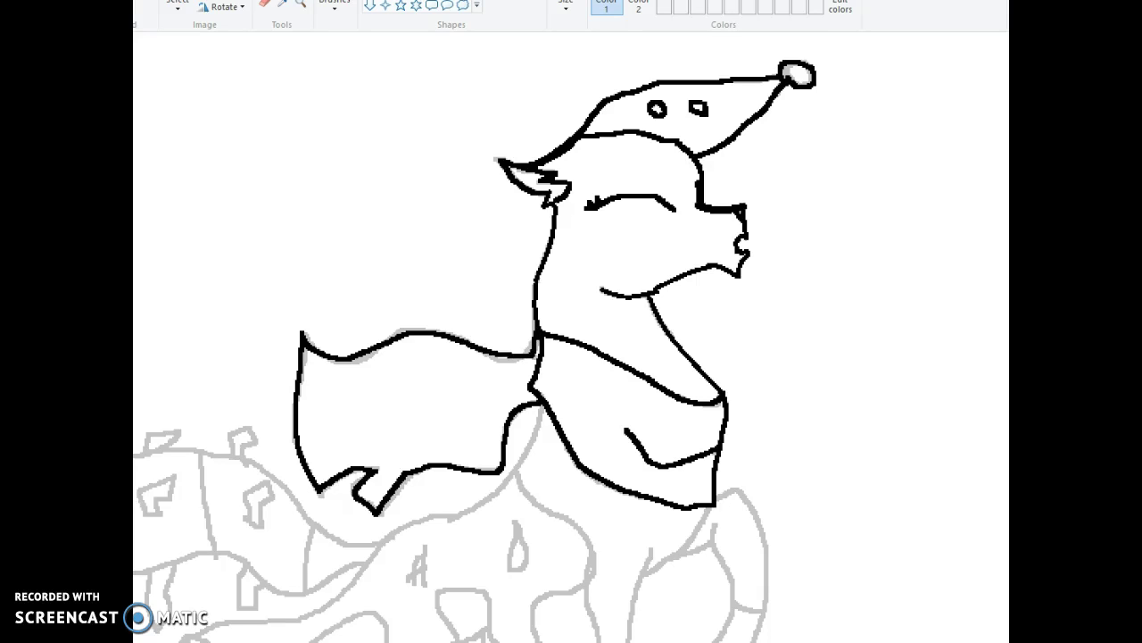
scroll(571, 357, down, 3)
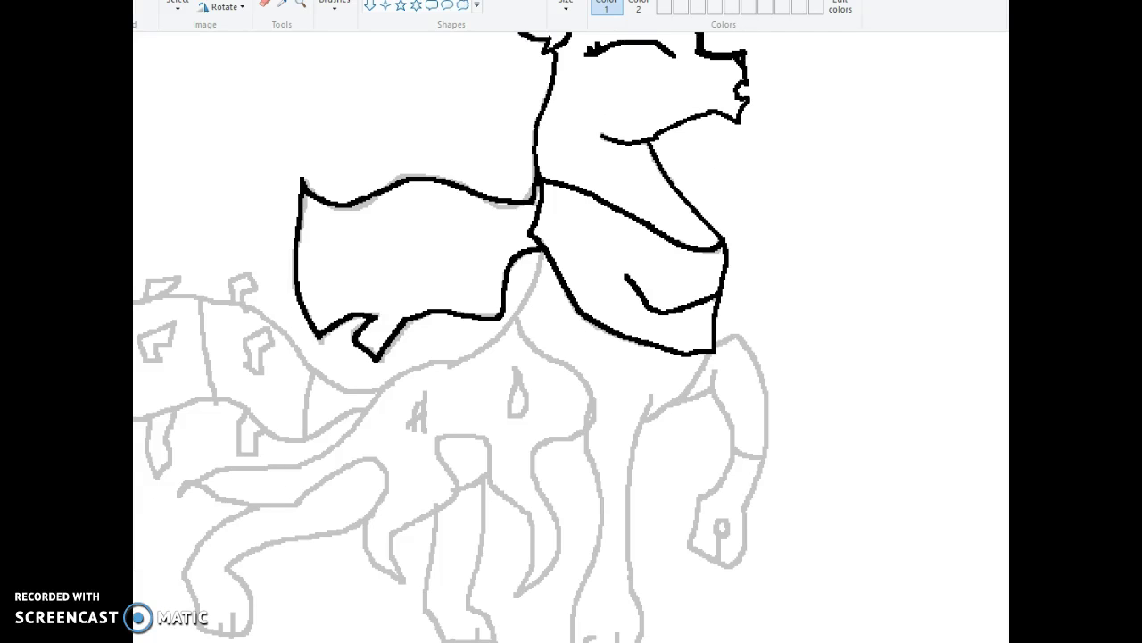
mouse_move(714, 354)
mouse_down()
mouse_move(669, 407)
mouse_move(642, 411)
mouse_move(632, 450)
mouse_move(624, 500)
mouse_move(646, 641)
mouse_move(575, 614)
mouse_move(601, 486)
mouse_move(582, 439)
mouse_move(617, 455)
mouse_move(614, 436)
mouse_move(599, 444)
mouse_up()
Step: Trace the raised foreleg in black, including its paw, band line, small round spots and side bumps
scroll(451, 339, down, 5)
mouse_move(678, 220)
mouse_down()
mouse_move(714, 200)
mouse_move(731, 246)
mouse_move(727, 286)
mouse_move(697, 316)
mouse_move(687, 366)
mouse_move(730, 385)
mouse_move(747, 367)
mouse_move(736, 319)
mouse_move(767, 283)
mouse_move(766, 266)
mouse_move(739, 268)
mouse_up()
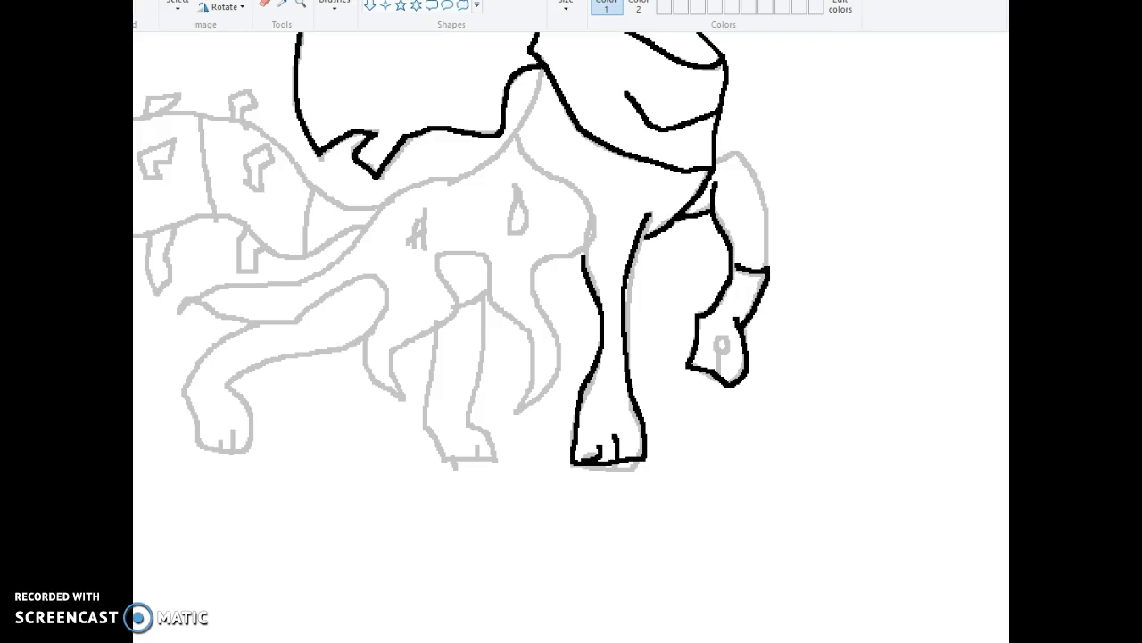
mouse_move(719, 375)
mouse_down()
mouse_move(716, 346)
mouse_move(728, 339)
mouse_move(720, 353)
mouse_up()
mouse_move(726, 278)
mouse_down()
mouse_move(712, 282)
mouse_move(712, 298)
mouse_move(766, 305)
mouse_move(734, 296)
mouse_move(737, 305)
mouse_move(765, 257)
mouse_move(756, 172)
mouse_move(737, 152)
mouse_move(717, 160)
mouse_up()
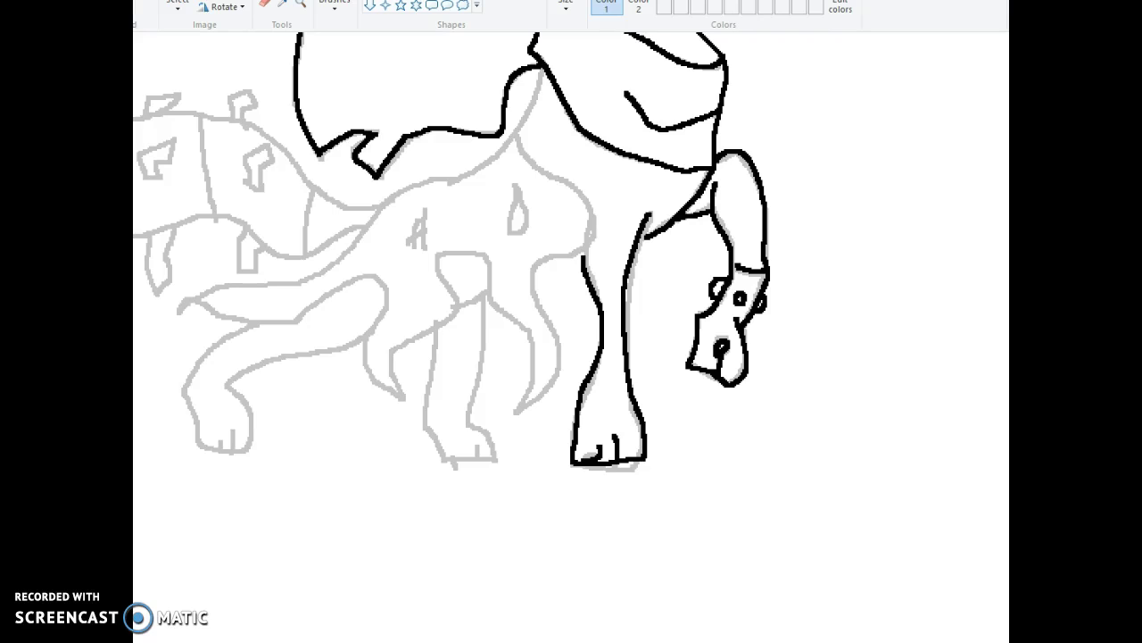
Step: Trace the draped body shape with its pointed ends and the middle leg with its toes in black
mouse_move(518, 134)
mouse_down()
mouse_move(581, 187)
mouse_move(591, 207)
mouse_move(588, 252)
mouse_move(525, 268)
mouse_move(521, 288)
mouse_move(556, 362)
mouse_move(517, 411)
mouse_move(528, 349)
mouse_move(491, 303)
mouse_move(491, 257)
mouse_move(446, 249)
mouse_move(435, 290)
mouse_move(446, 311)
mouse_move(410, 334)
mouse_move(392, 364)
mouse_move(394, 397)
mouse_move(369, 365)
mouse_move(385, 313)
mouse_move(369, 280)
mouse_move(277, 327)
mouse_move(185, 306)
mouse_move(317, 283)
mouse_move(348, 247)
mouse_up()
mouse_move(385, 199)
mouse_down()
mouse_move(457, 182)
mouse_move(509, 147)
mouse_move(539, 80)
mouse_up()
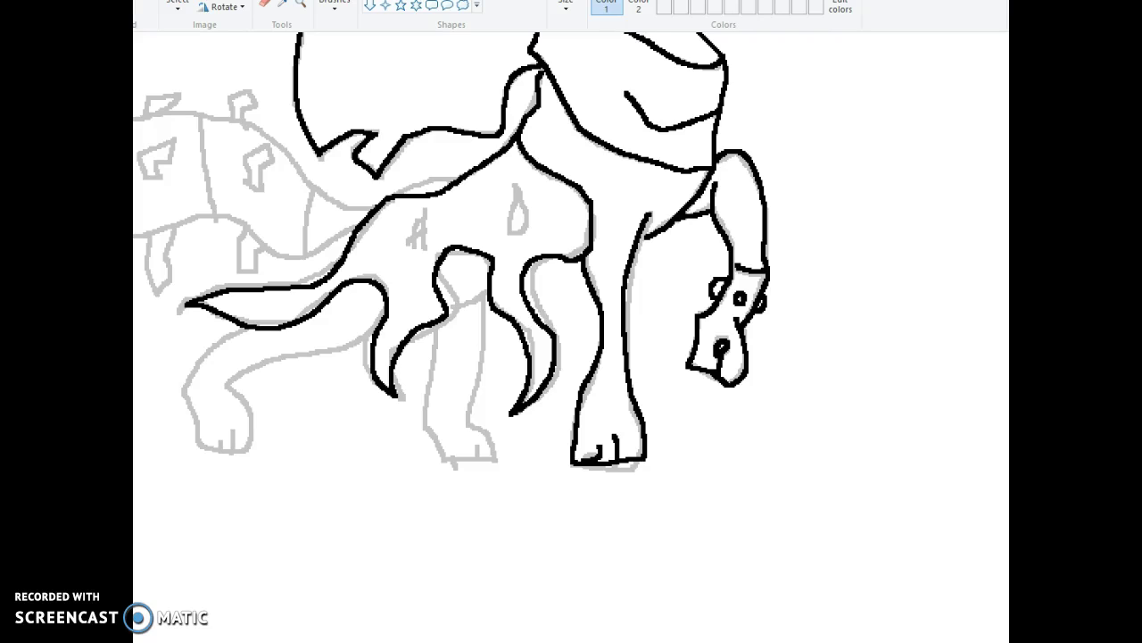
mouse_move(457, 308)
mouse_down()
mouse_move(488, 298)
mouse_move(449, 310)
mouse_move(482, 319)
mouse_move(479, 416)
mouse_move(495, 453)
mouse_move(470, 463)
mouse_move(440, 455)
mouse_move(423, 434)
mouse_move(446, 320)
mouse_up()
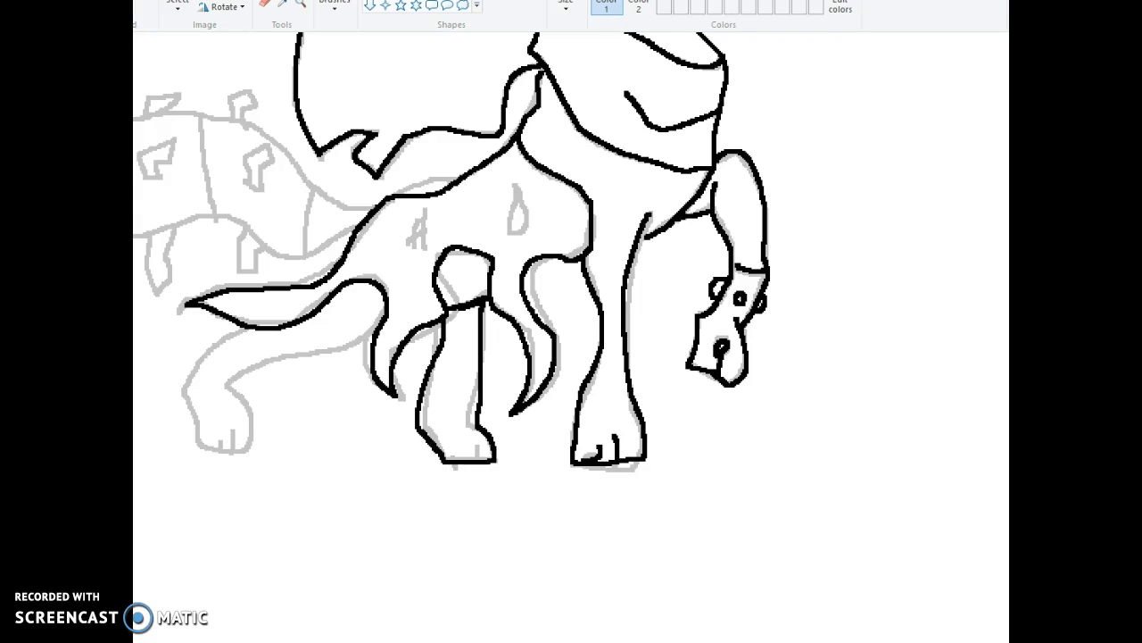
mouse_move(480, 438)
mouse_down()
mouse_move(480, 459)
mouse_move(458, 450)
mouse_up()
drag(464, 446, 466, 458)
Step: Trace the hind leg, the banded tail with its plates, and the # and drop marks on the body in black
scroll(519, 253, left, 3)
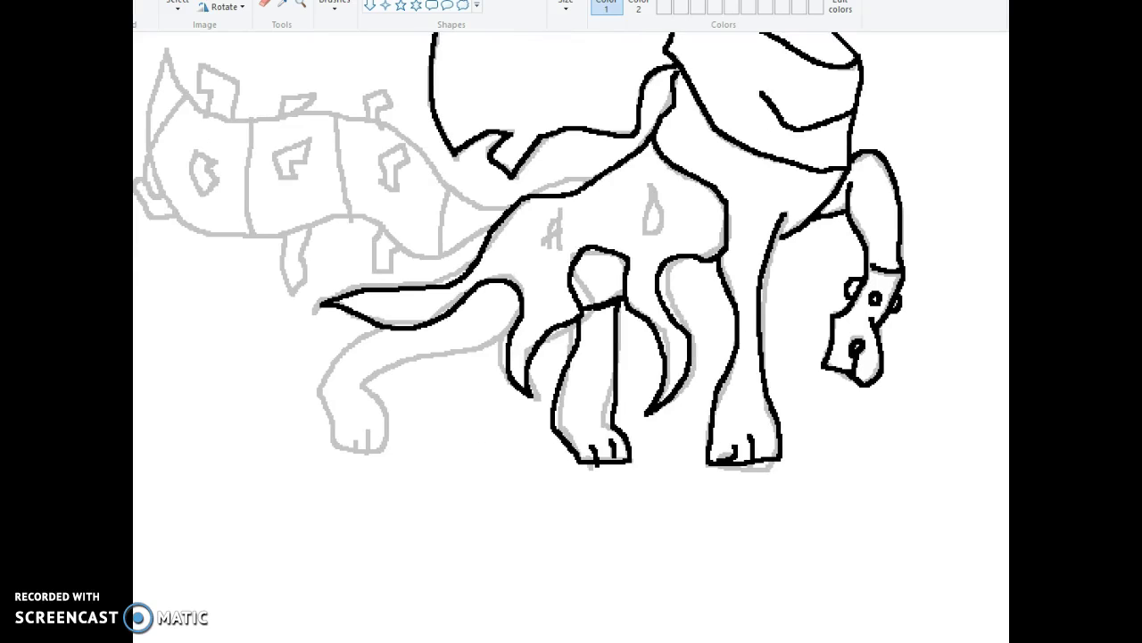
mouse_move(510, 330)
mouse_down()
mouse_move(370, 374)
mouse_move(361, 380)
mouse_move(386, 434)
mouse_move(373, 454)
mouse_move(338, 452)
mouse_move(324, 373)
mouse_move(348, 336)
mouse_move(375, 332)
mouse_up()
mouse_move(369, 427)
mouse_down()
mouse_move(369, 452)
mouse_move(355, 450)
mouse_up()
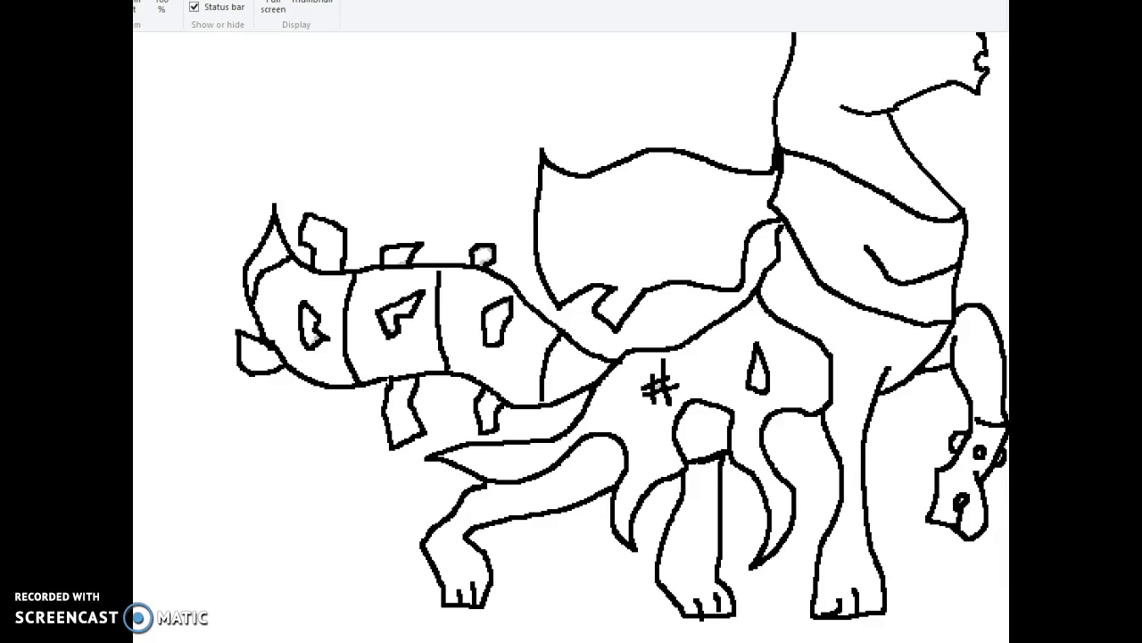
Step: Draw lightning-bolt marks over the closed eye, on the chest, above the front leg, on the raised foreleg and on the middle leg
key(ctrl+Page_Up)
key(ctrl+Page_Down)
key(ctrl+Page_Down)
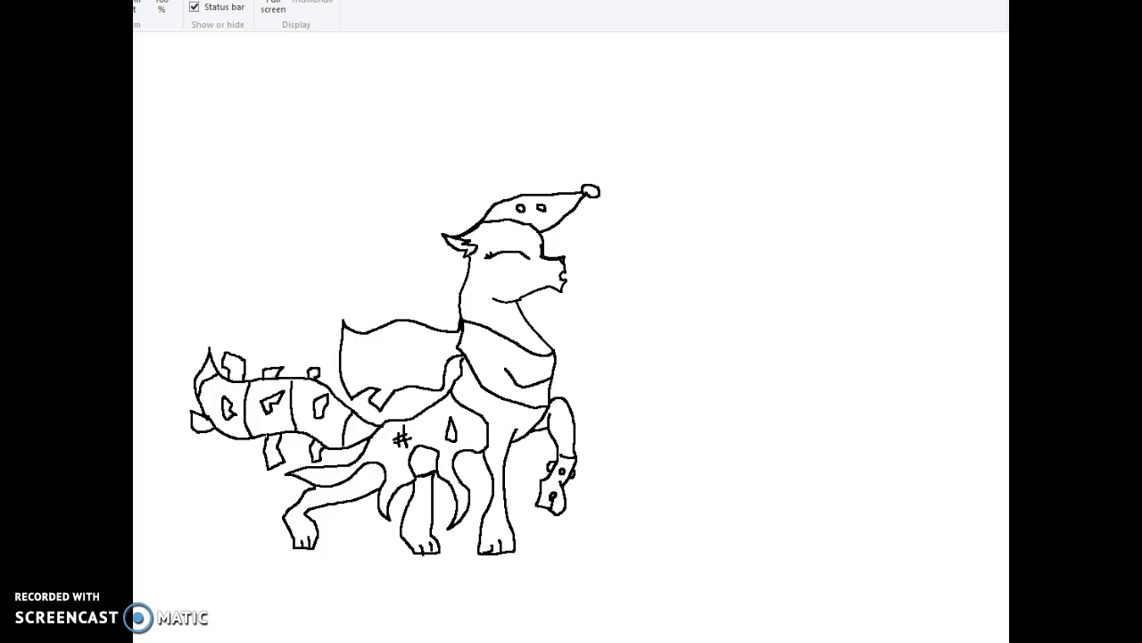
key(alt+f)
key(Escape)
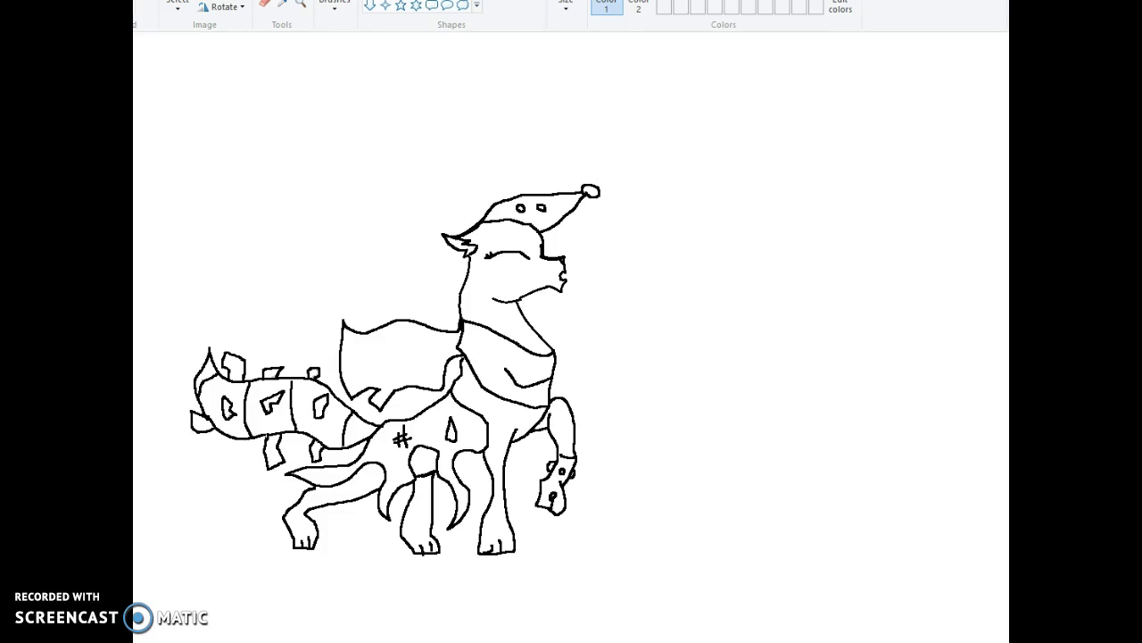
drag(501, 239, 510, 271)
drag(487, 399, 500, 429)
drag(567, 406, 563, 434)
mouse_move(559, 433)
mouse_down()
mouse_move(566, 447)
mouse_move(574, 430)
mouse_up()
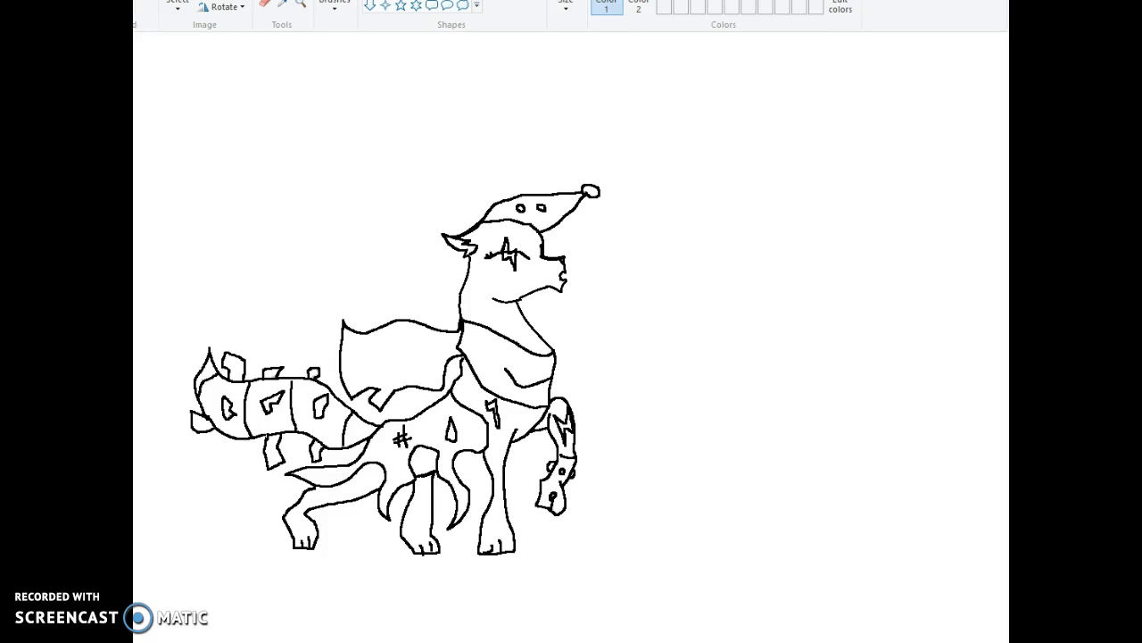
drag(501, 434, 501, 449)
mouse_move(423, 505)
mouse_down()
mouse_move(419, 542)
mouse_move(426, 499)
mouse_up()
Step: Fill the lightning bolts on the eye, raised foreleg and chest with black, undoing the stray fill of the chest and front leg
click(509, 258)
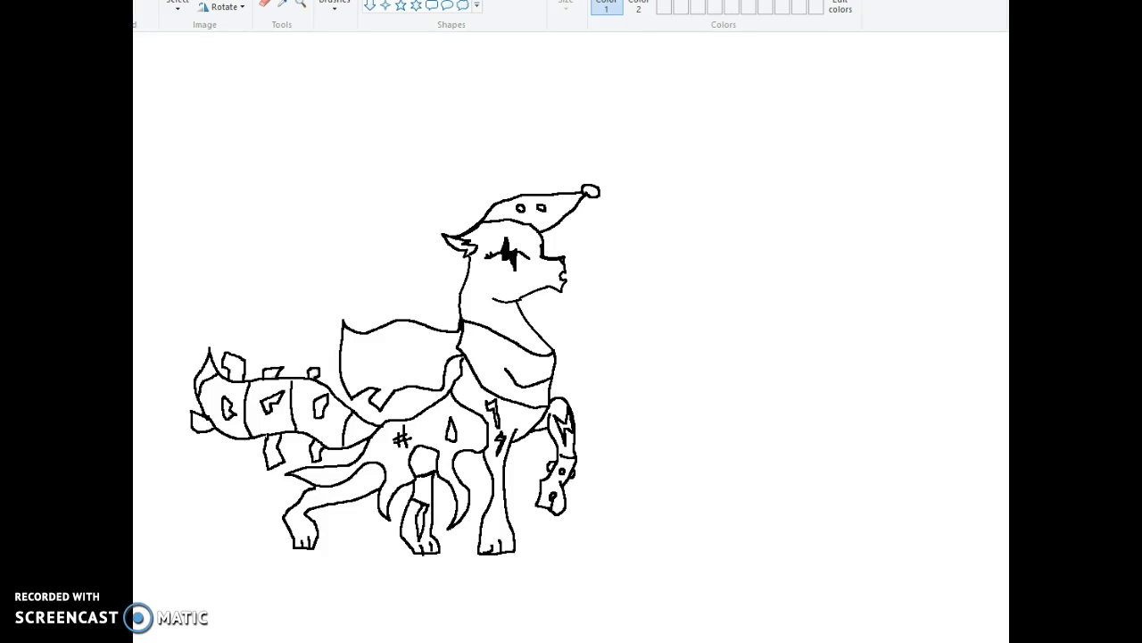
click(564, 422)
click(492, 406)
click(497, 482)
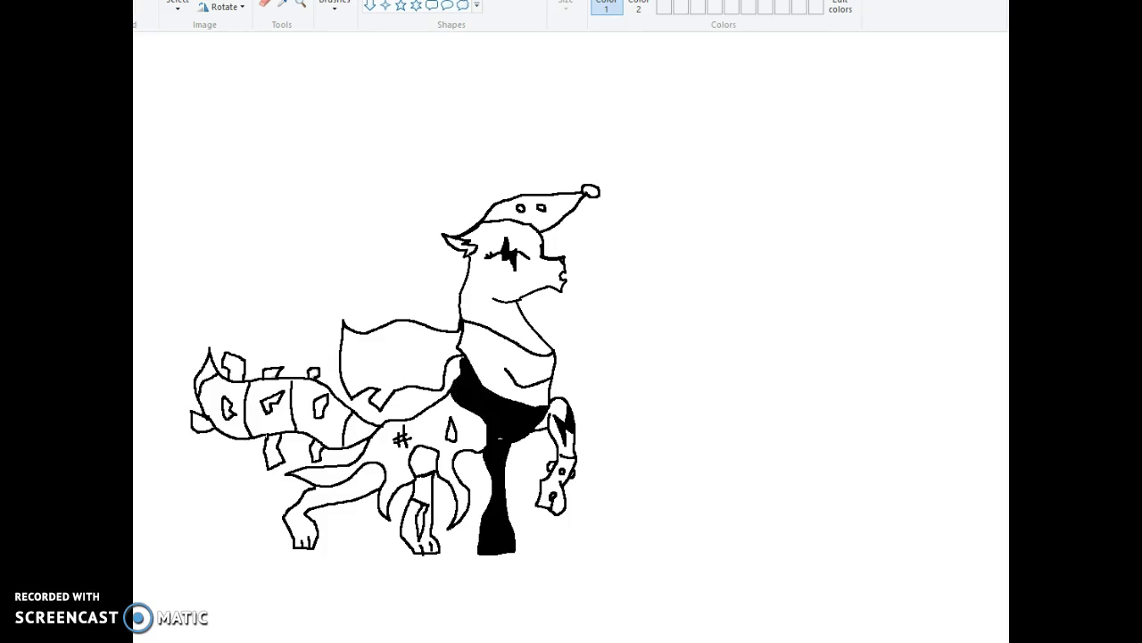
key(ctrl+z)
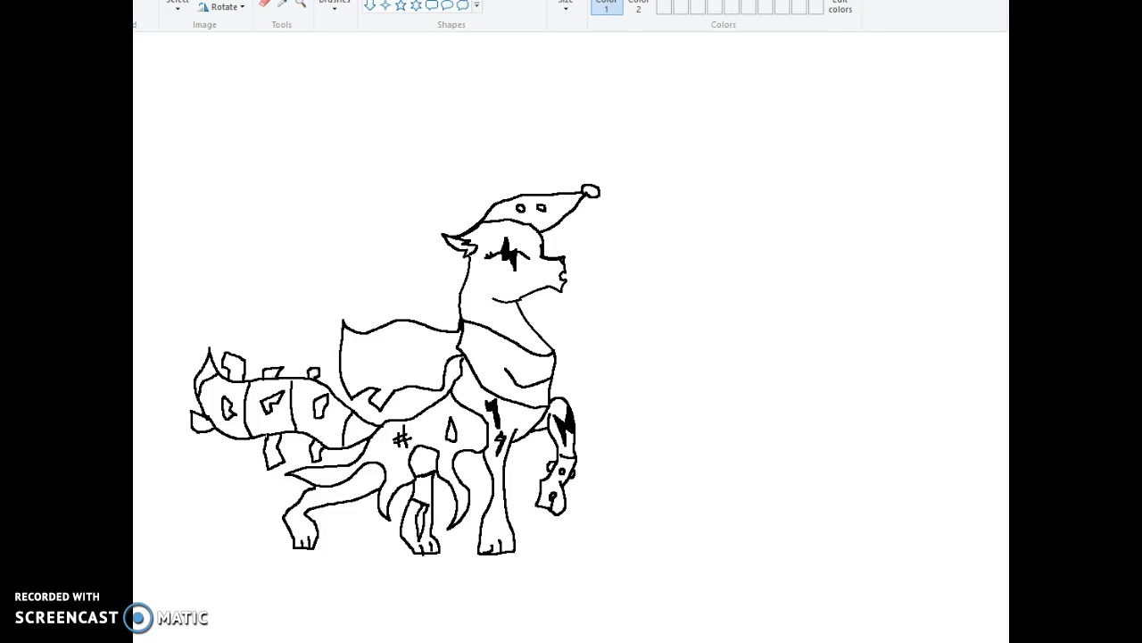
Step: Shade the middle leg's lightning bolt solid black and start a small zigzag mark on the hind thigh
key(alt+v)
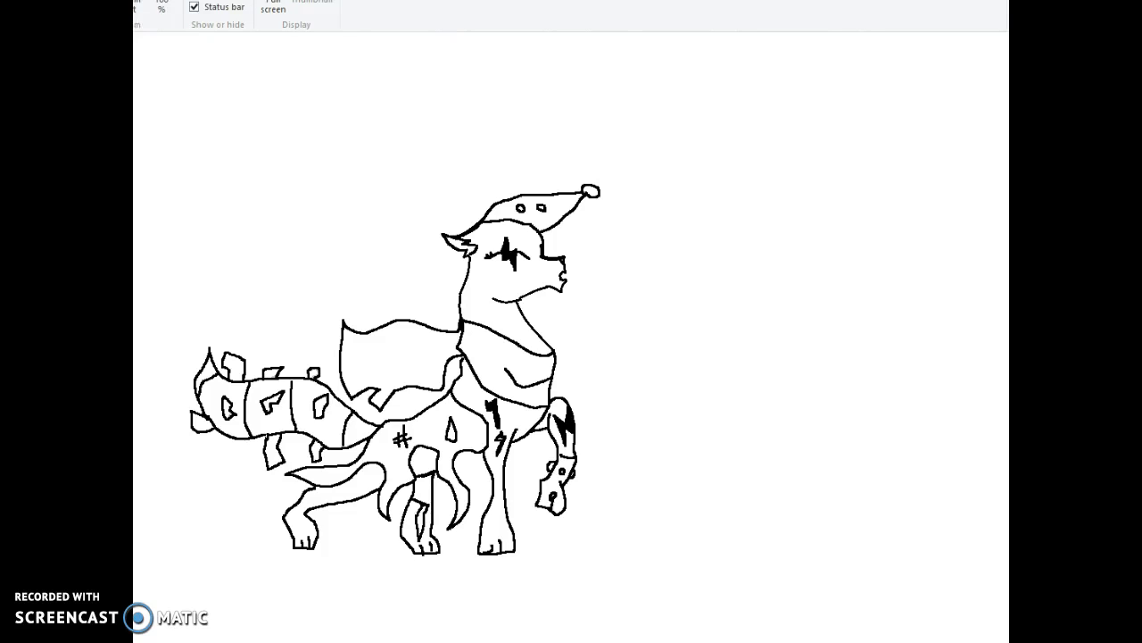
key(ctrl+Page_Up)
scroll(571, 338, down, 10)
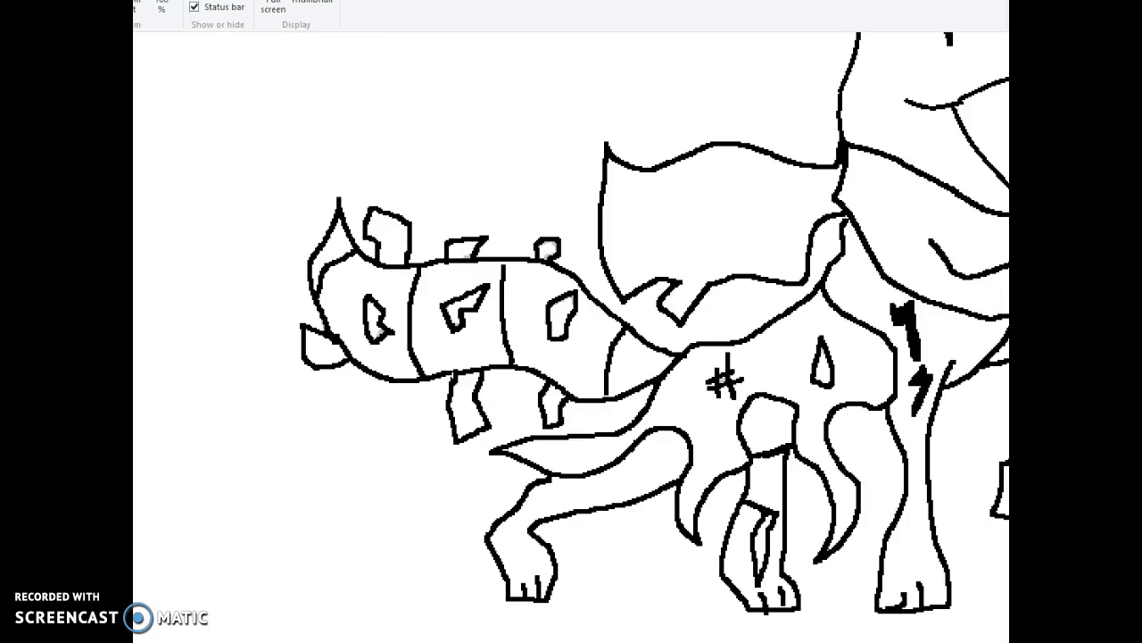
mouse_move(771, 514)
mouse_down()
mouse_move(753, 575)
mouse_move(763, 543)
mouse_move(749, 539)
mouse_move(754, 508)
mouse_up()
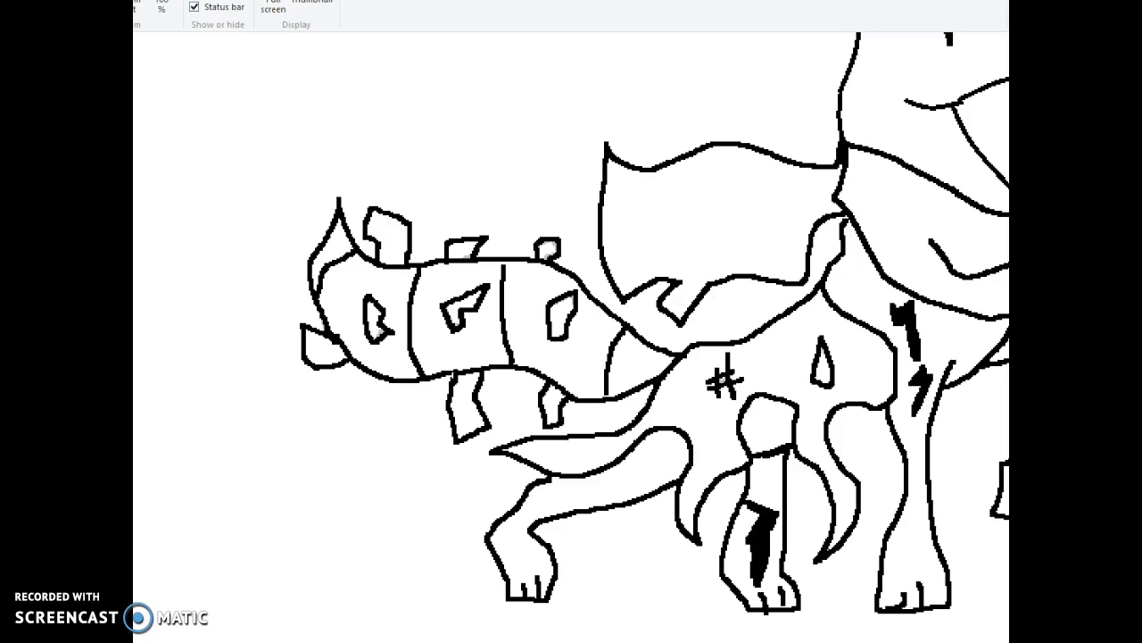
drag(660, 472, 646, 492)
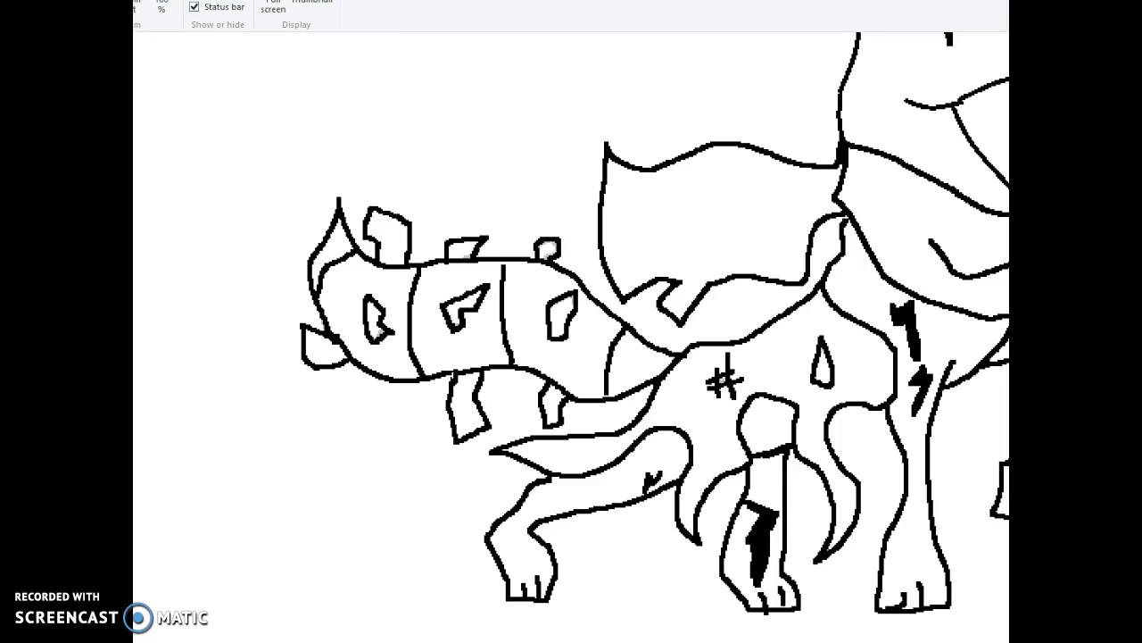